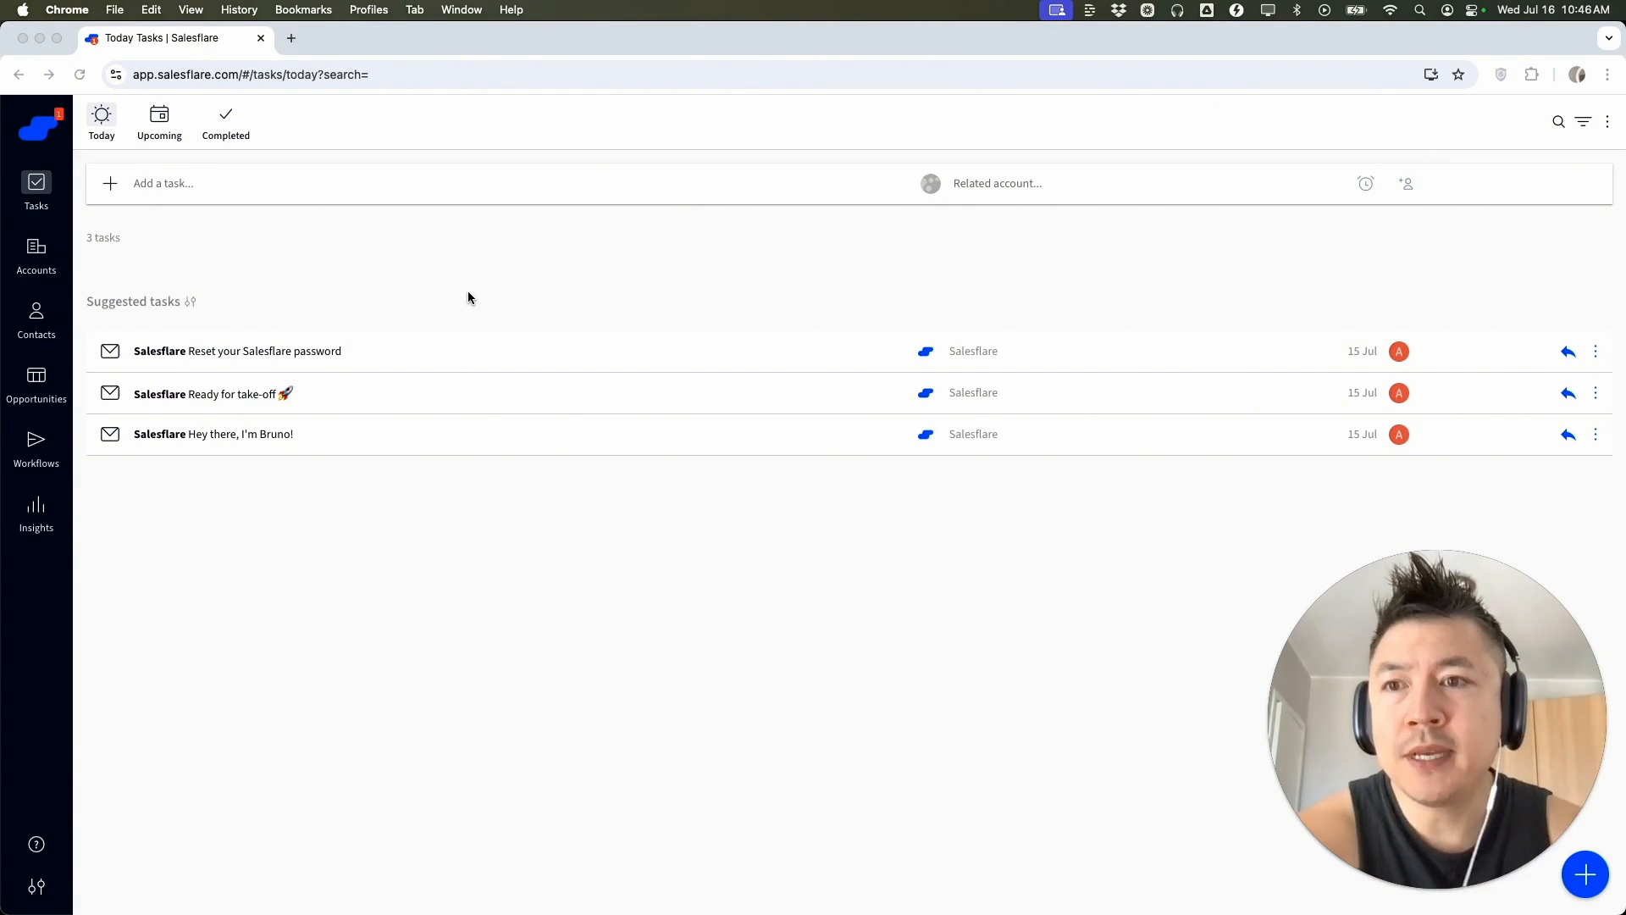
click(38, 379)
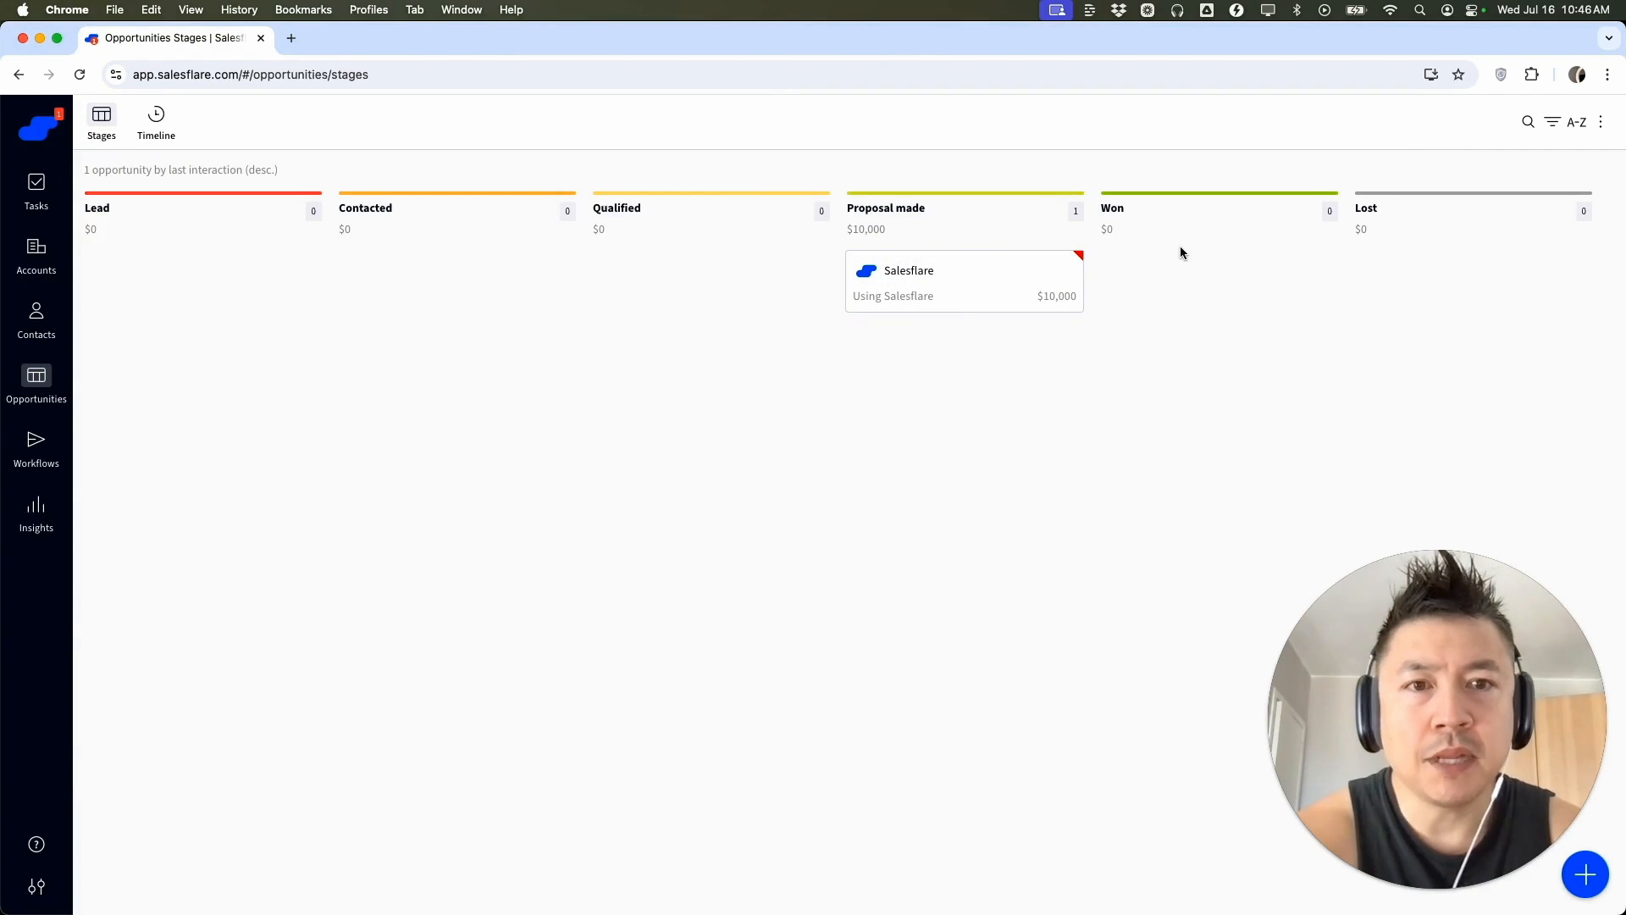
click(1584, 880)
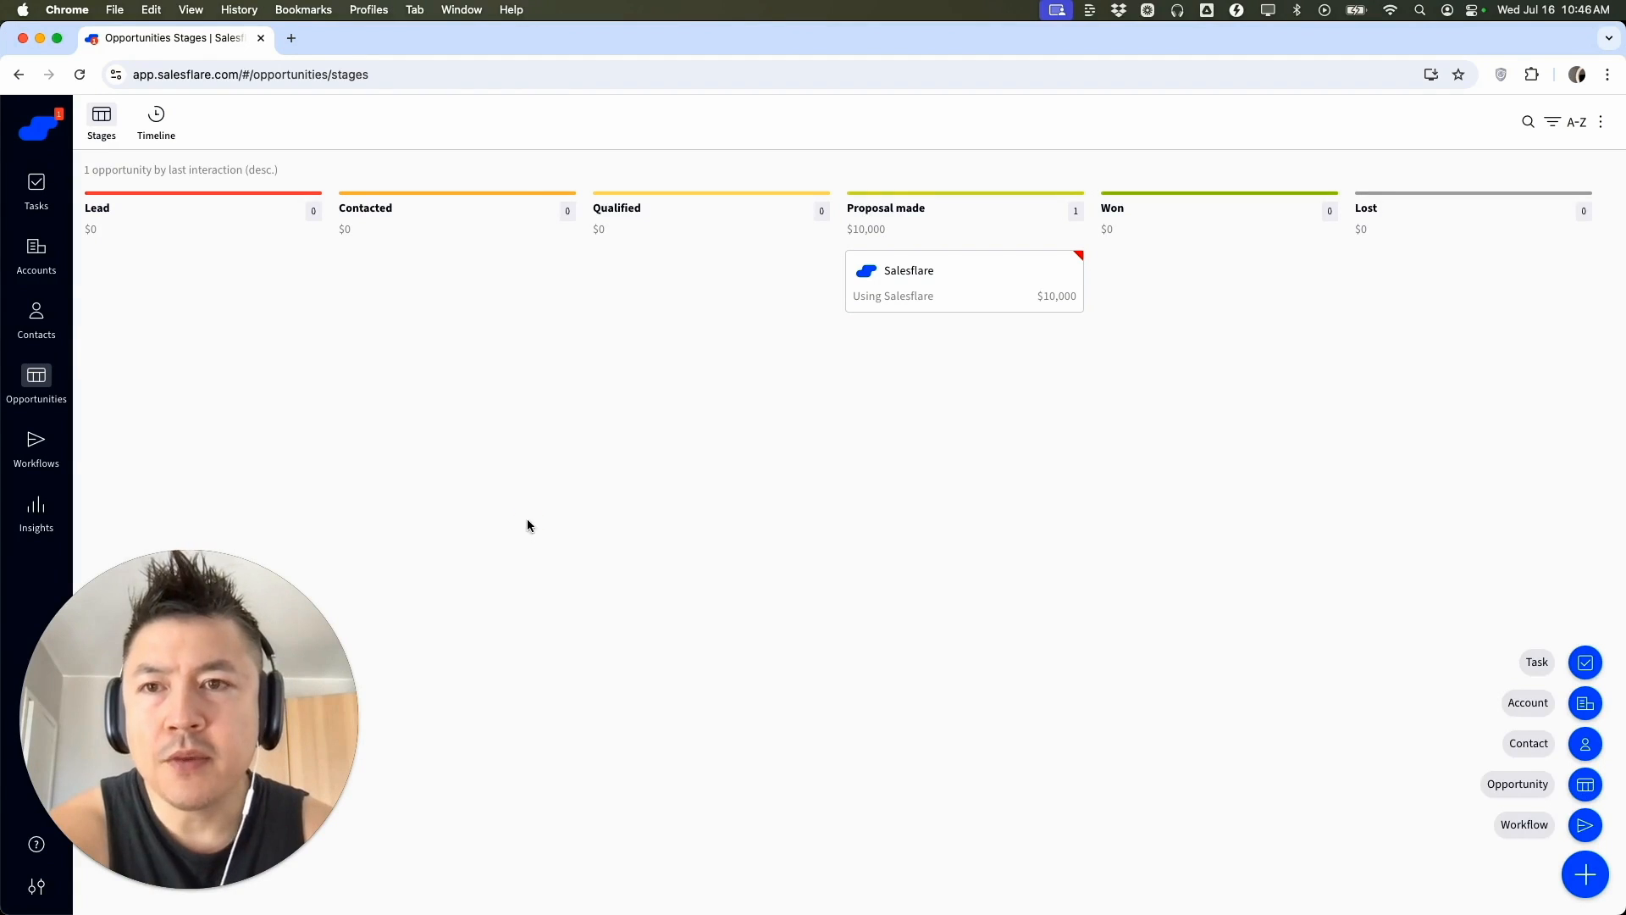
click(37, 191)
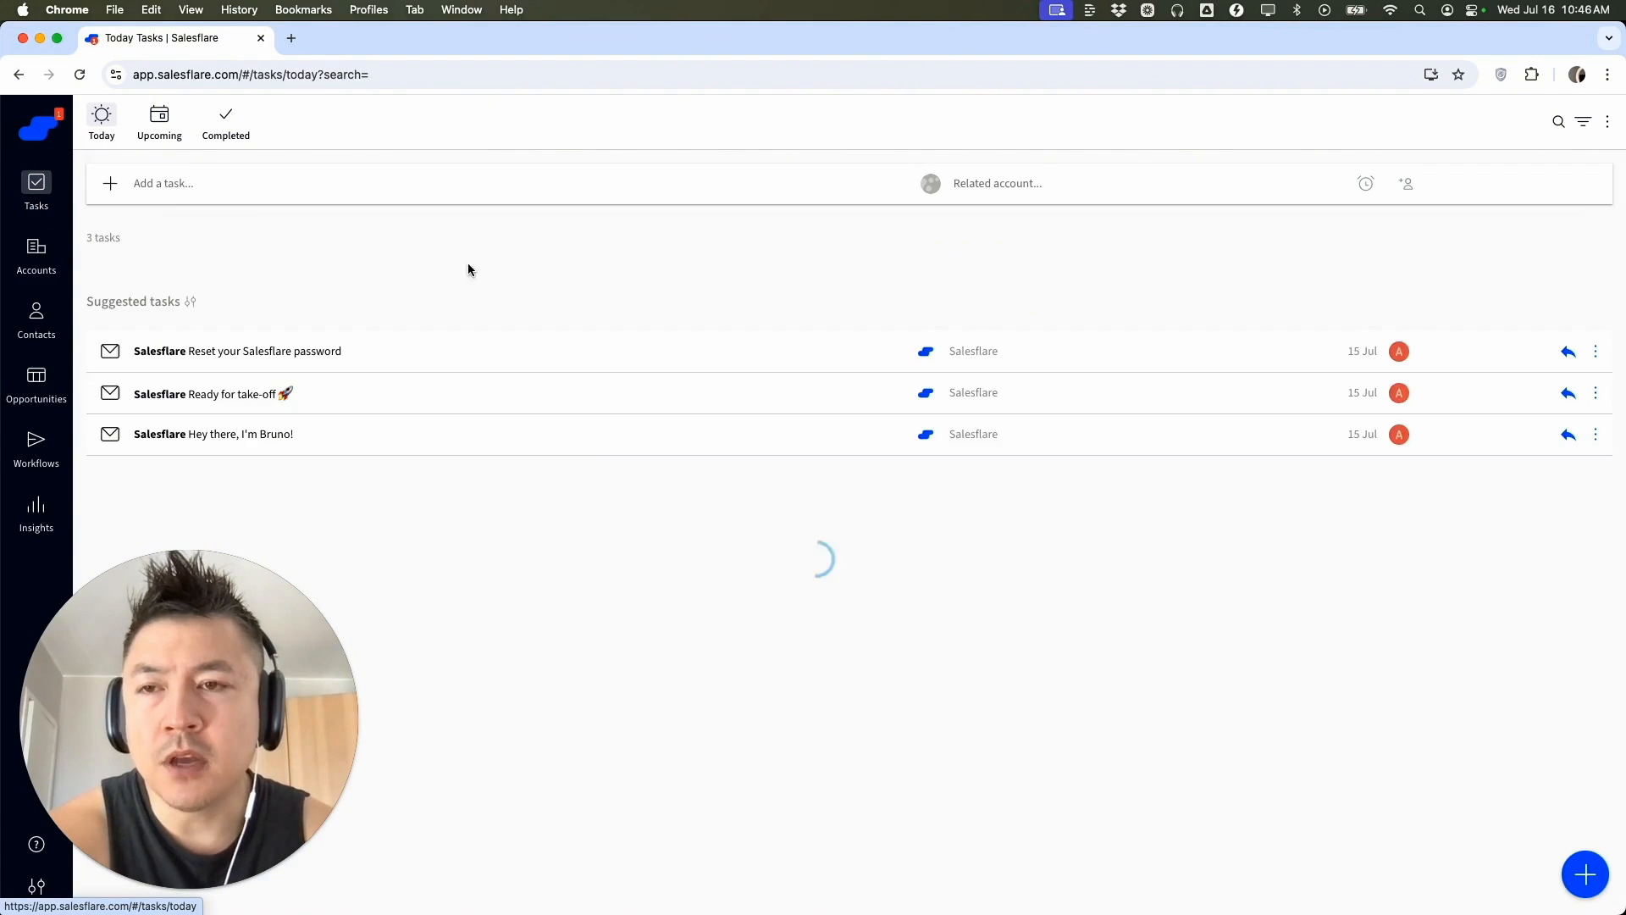
Start a new opportunity and set its account to Yahoo by looking up yahoo.com
click(1576, 879)
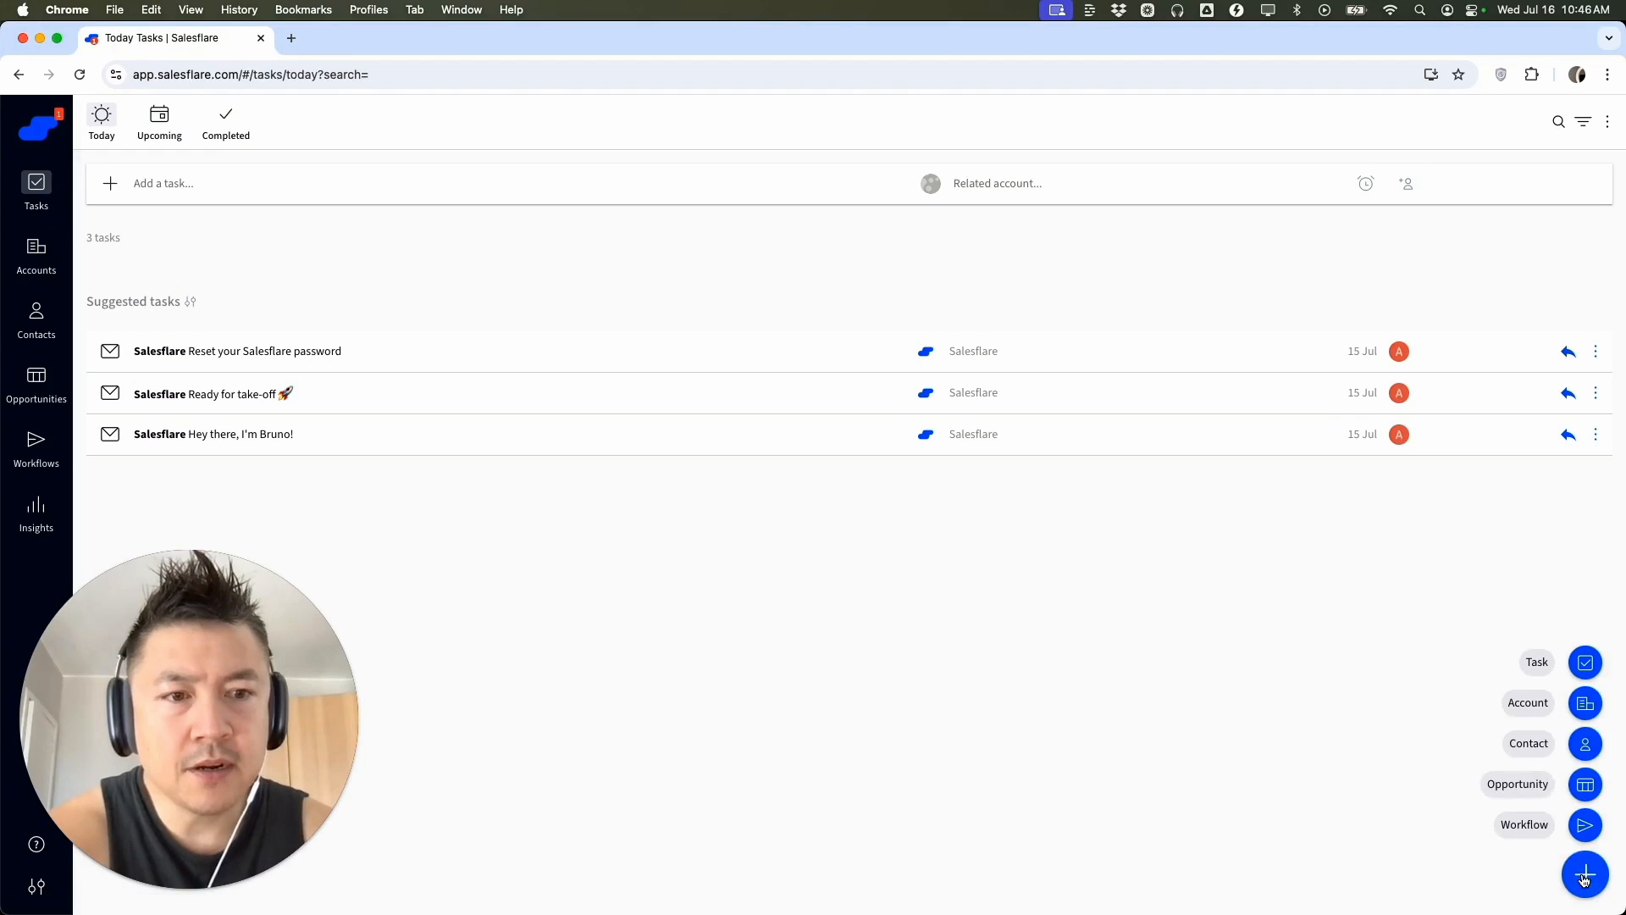
click(1586, 785)
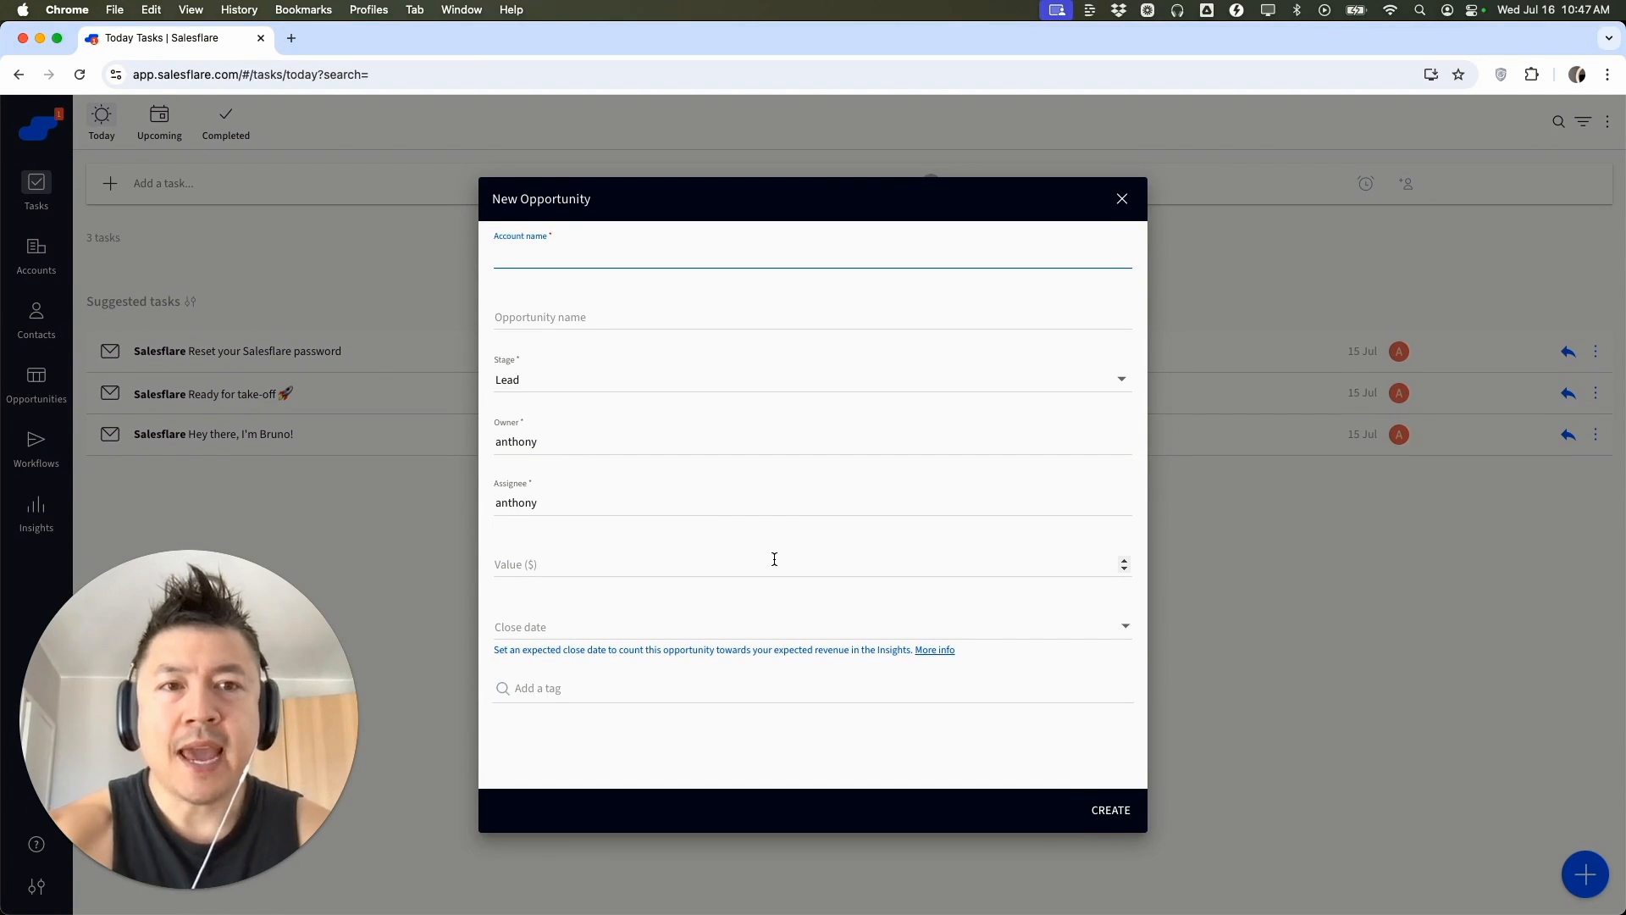
click(529, 262)
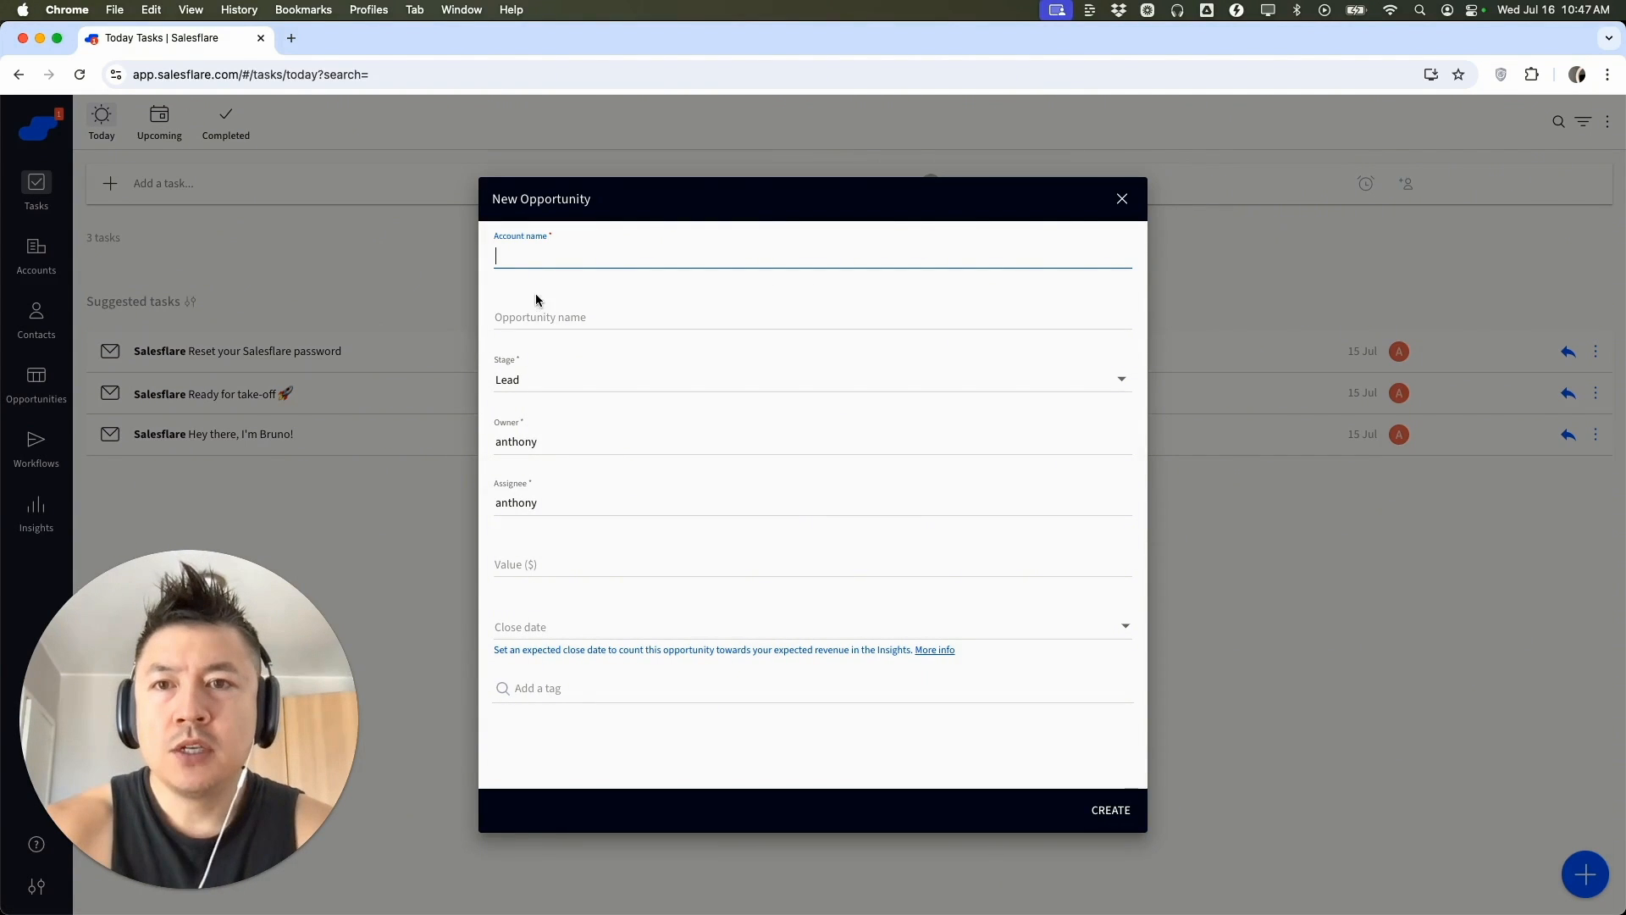
click(523, 260)
text(yahoo.com)
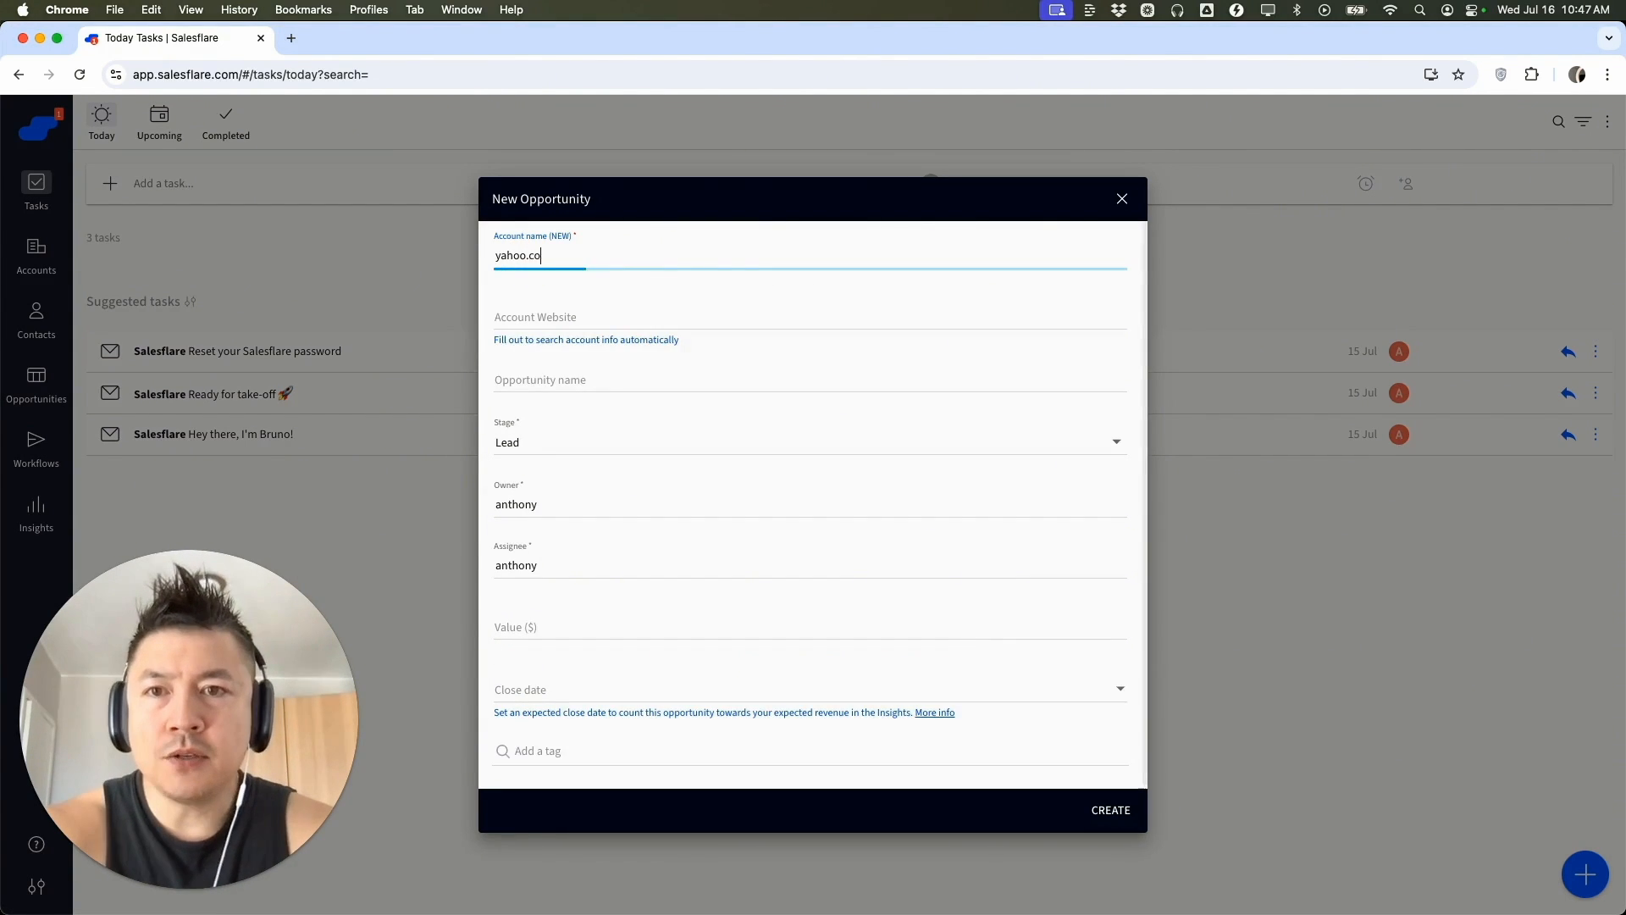
click(577, 332)
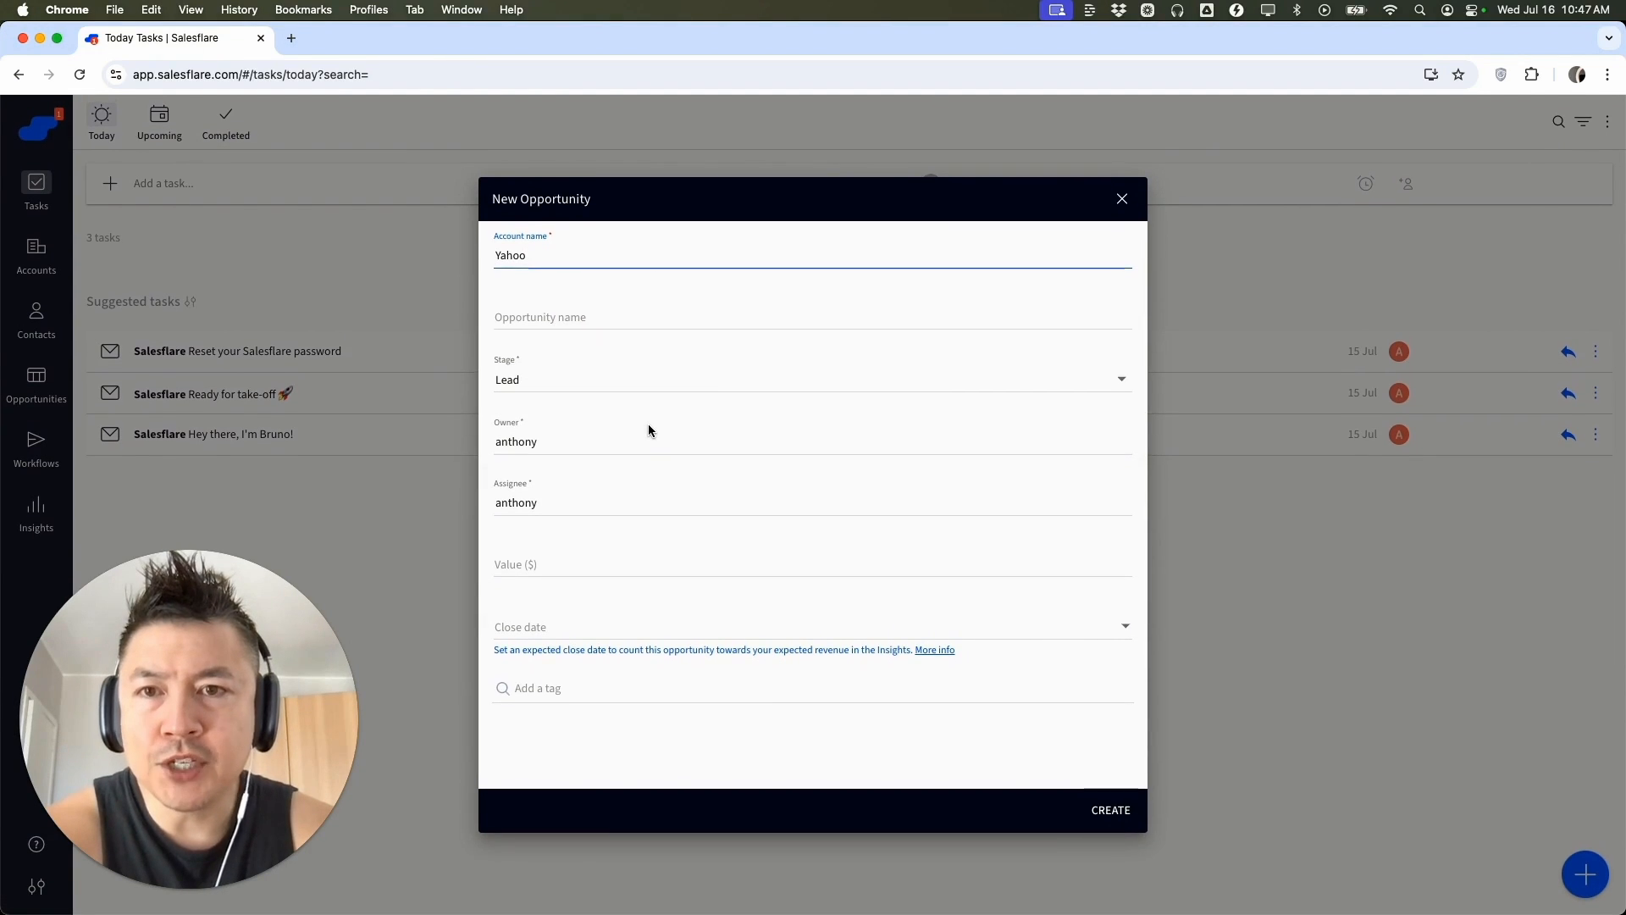
Name the new opportunity "Chinese Food Catering"
click(560, 315)
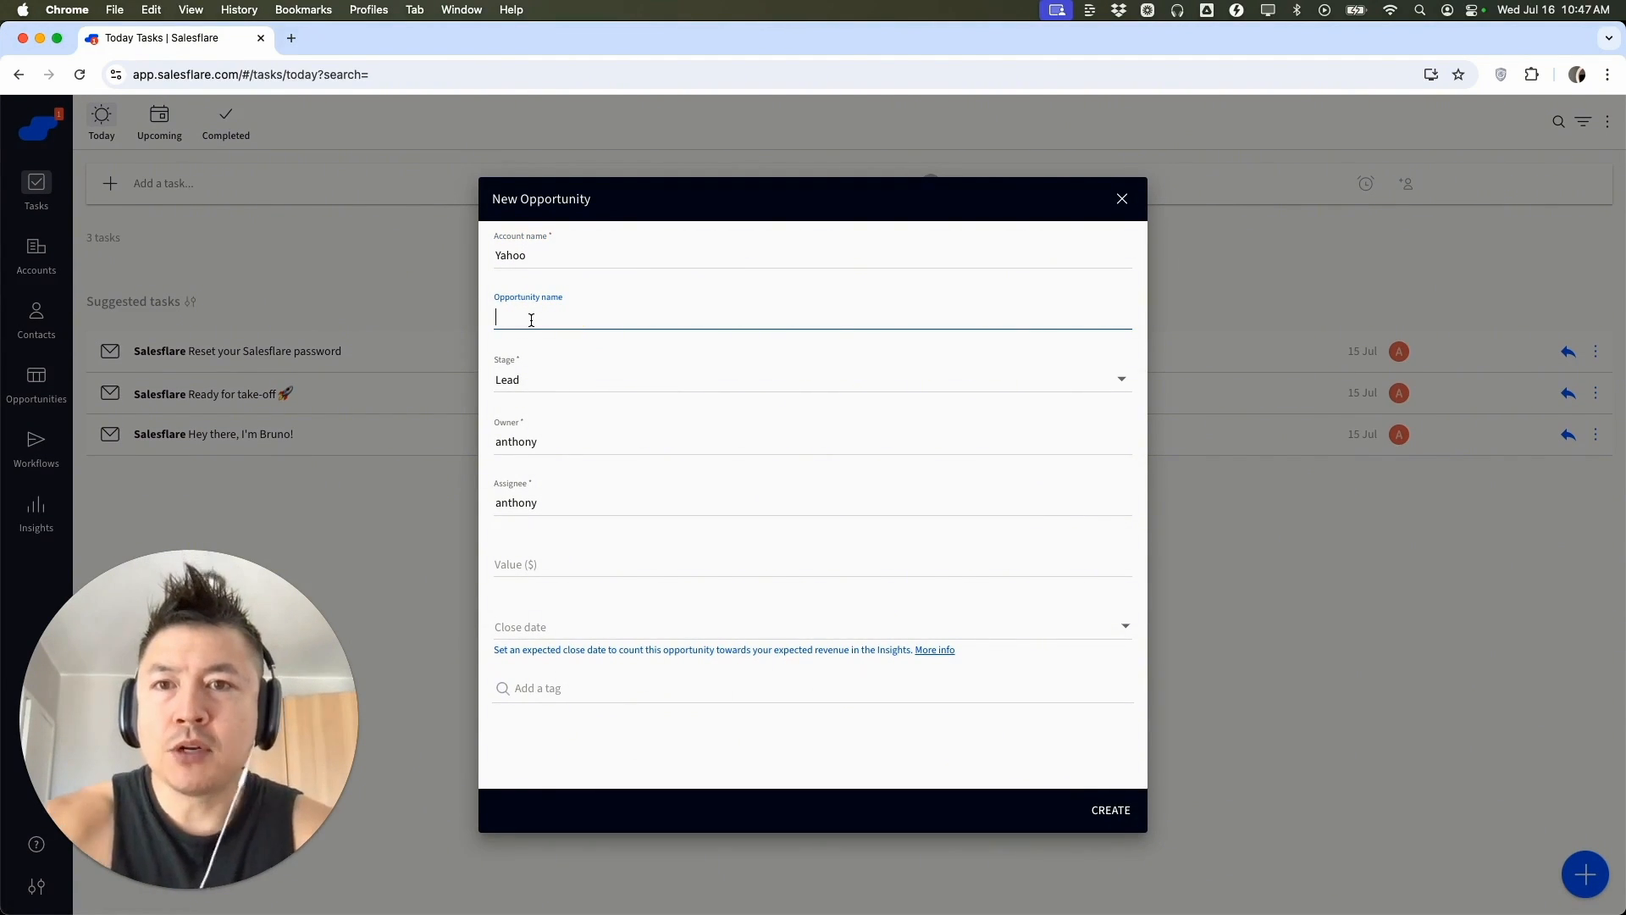
text(Chinese Food CAt)
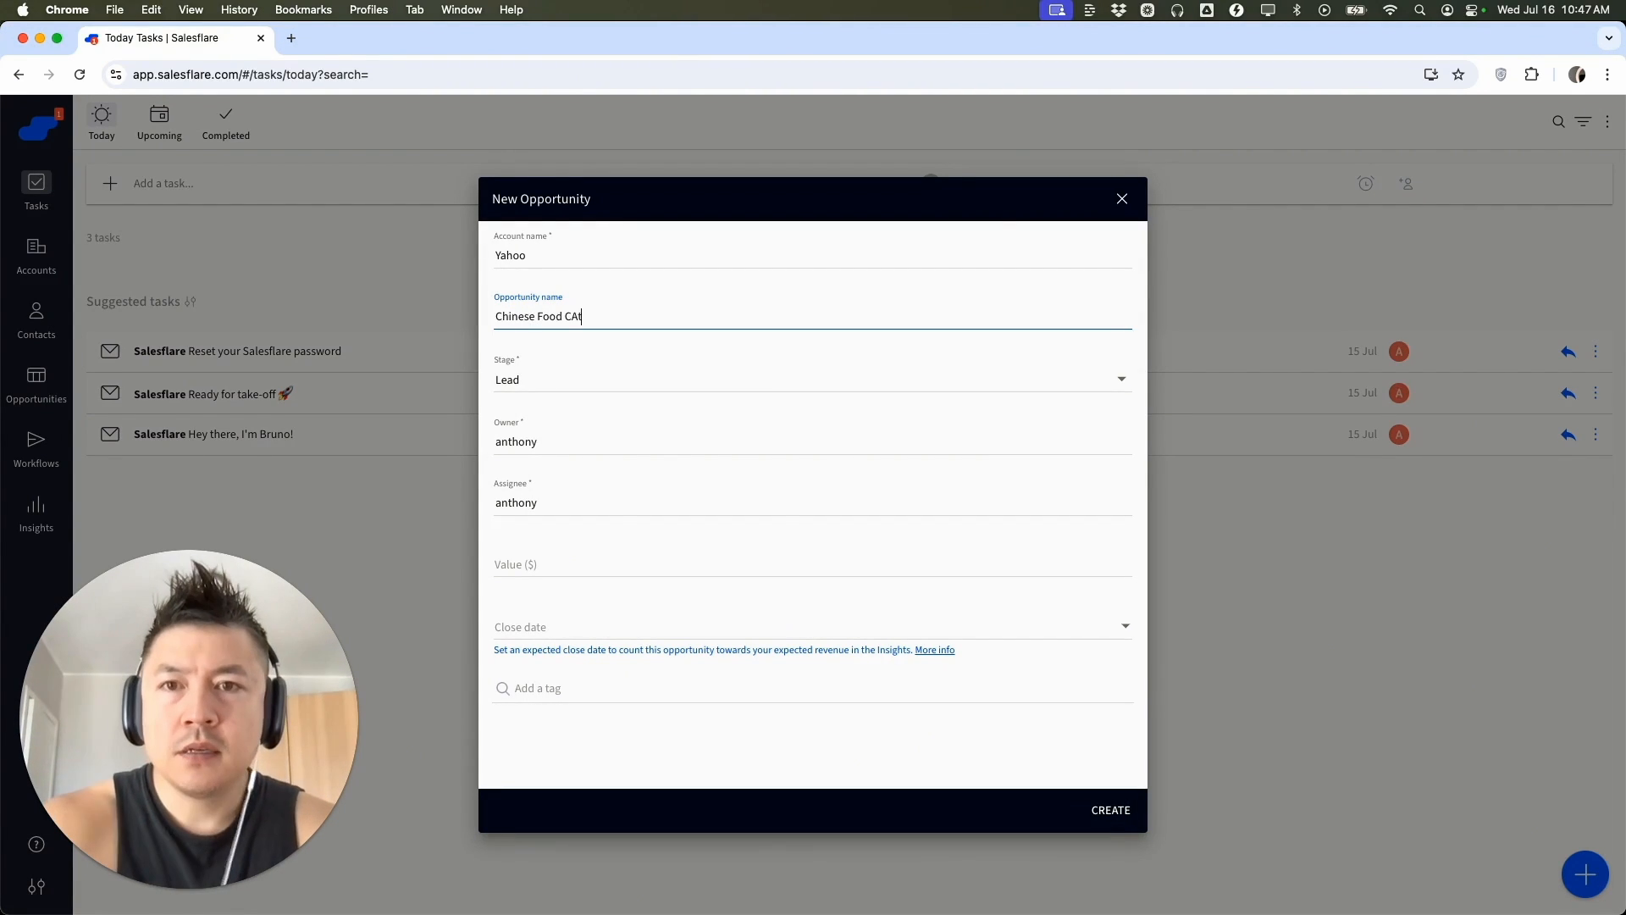
key(BackSpace)
key(BackSpace)
text(atering)
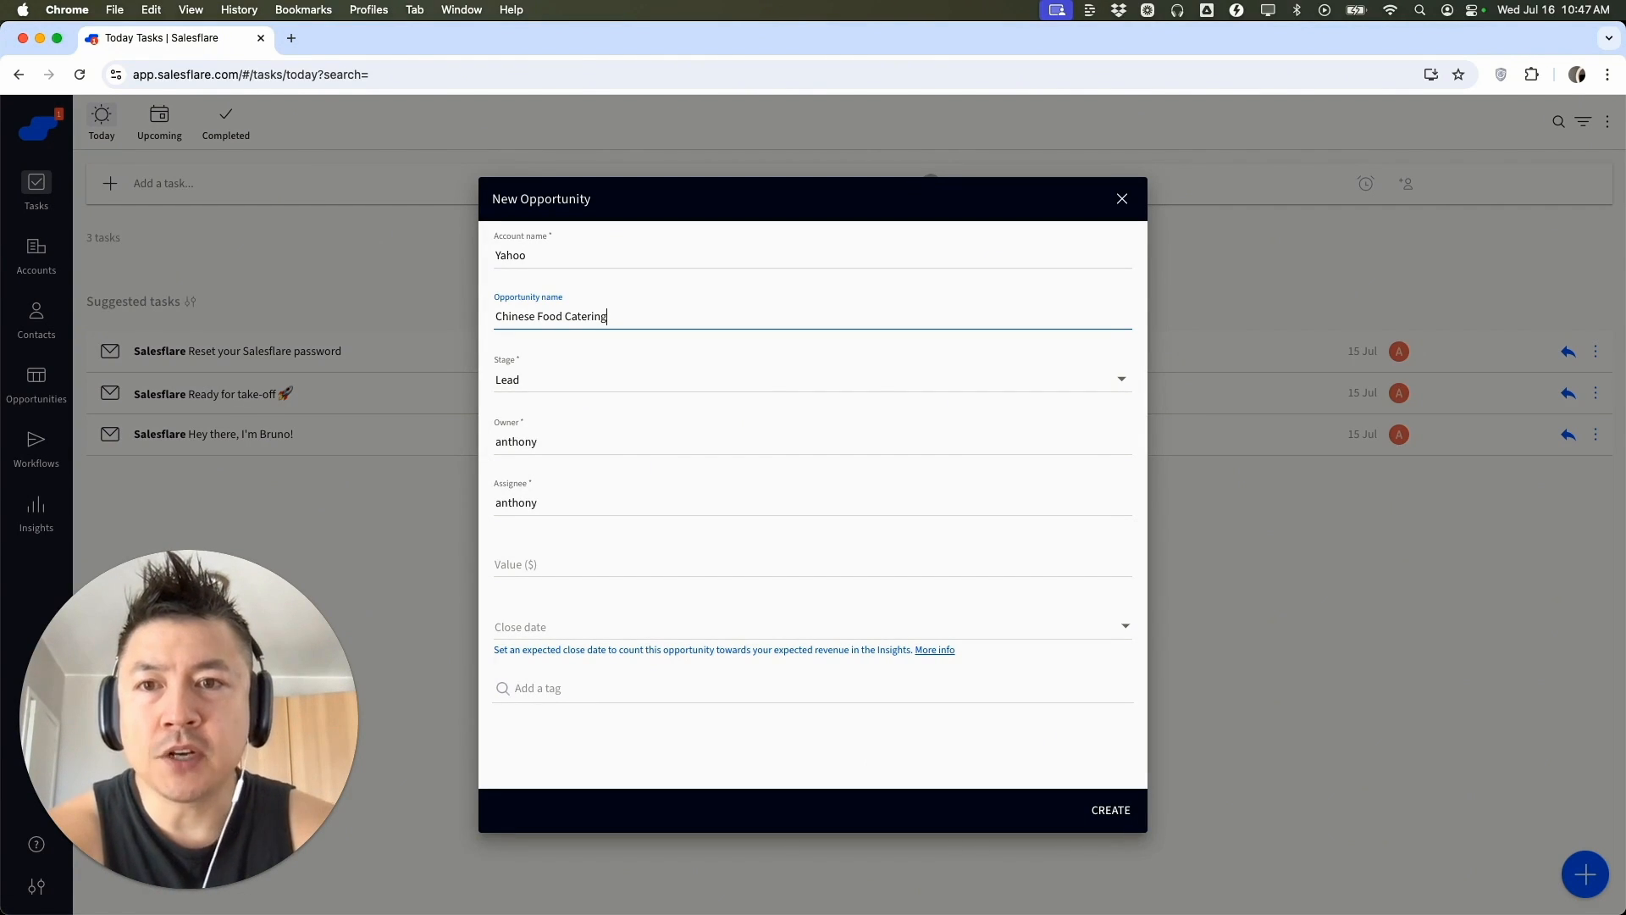
Set the opportunity's stage to Lead and its value to 50000 dollars
click(532, 377)
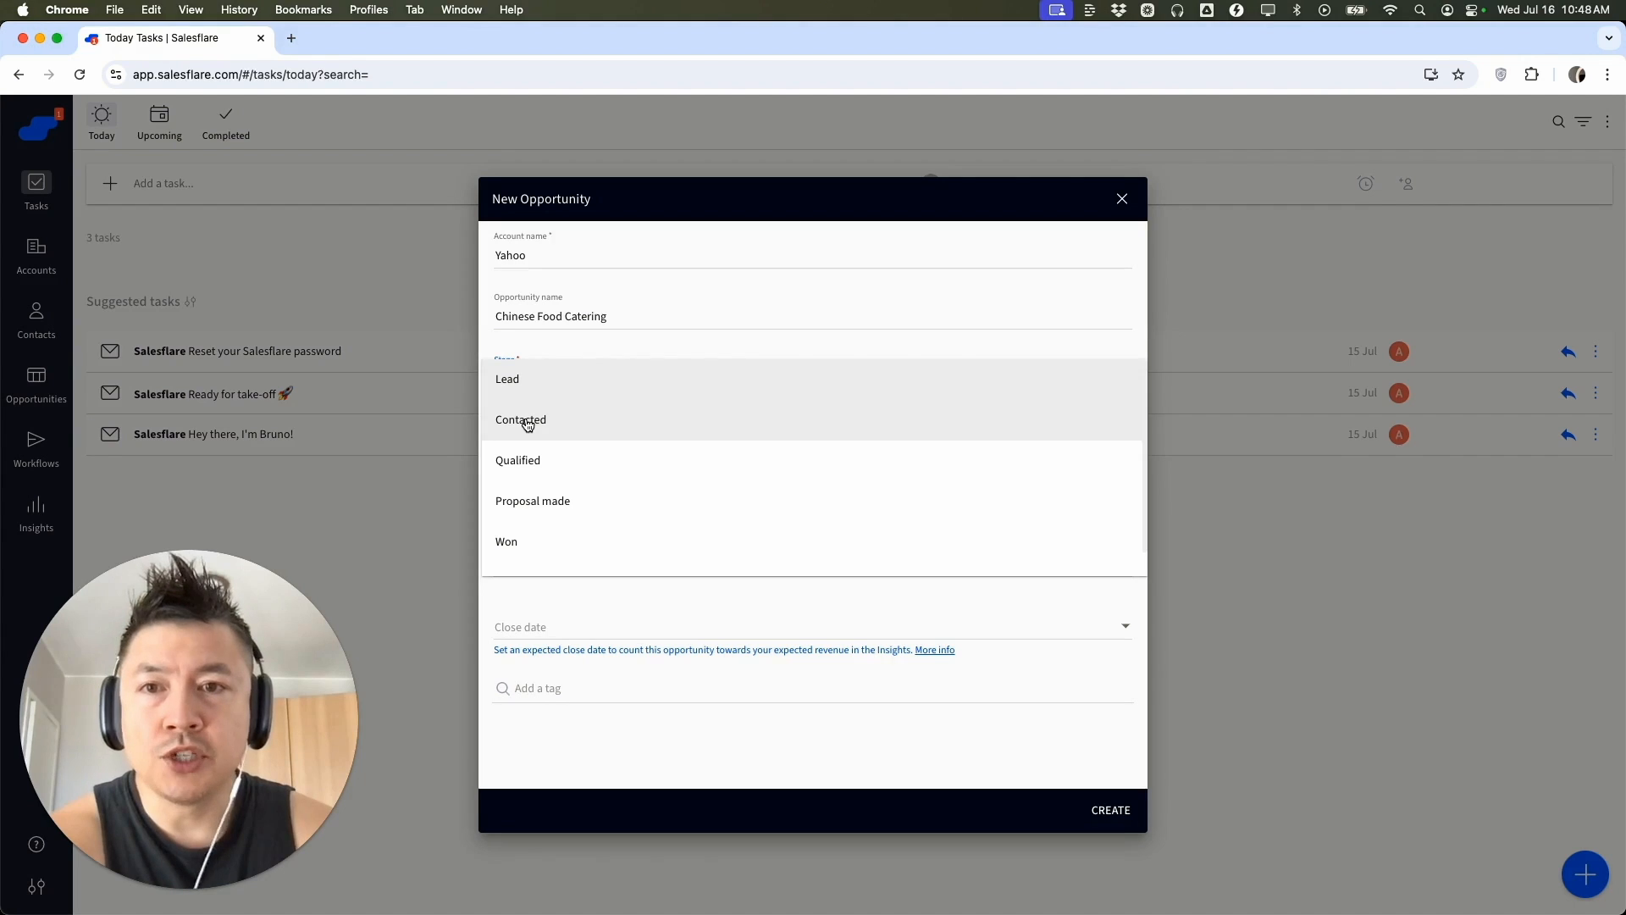
scroll(545, 479, down, 1)
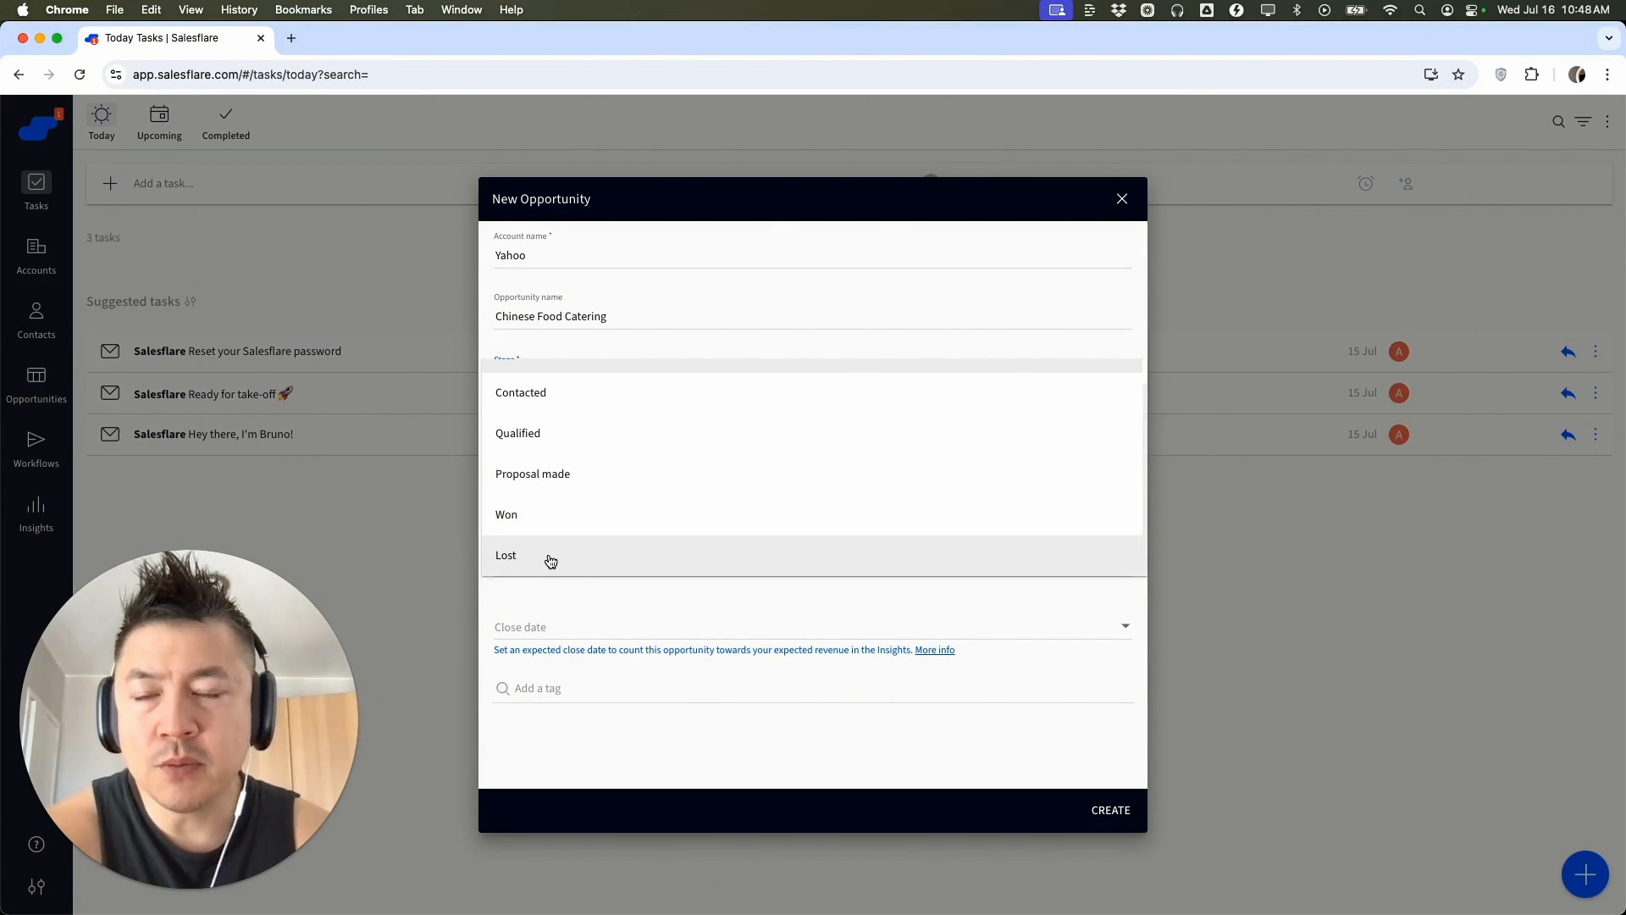
scroll(625, 490, up, 1)
click(578, 388)
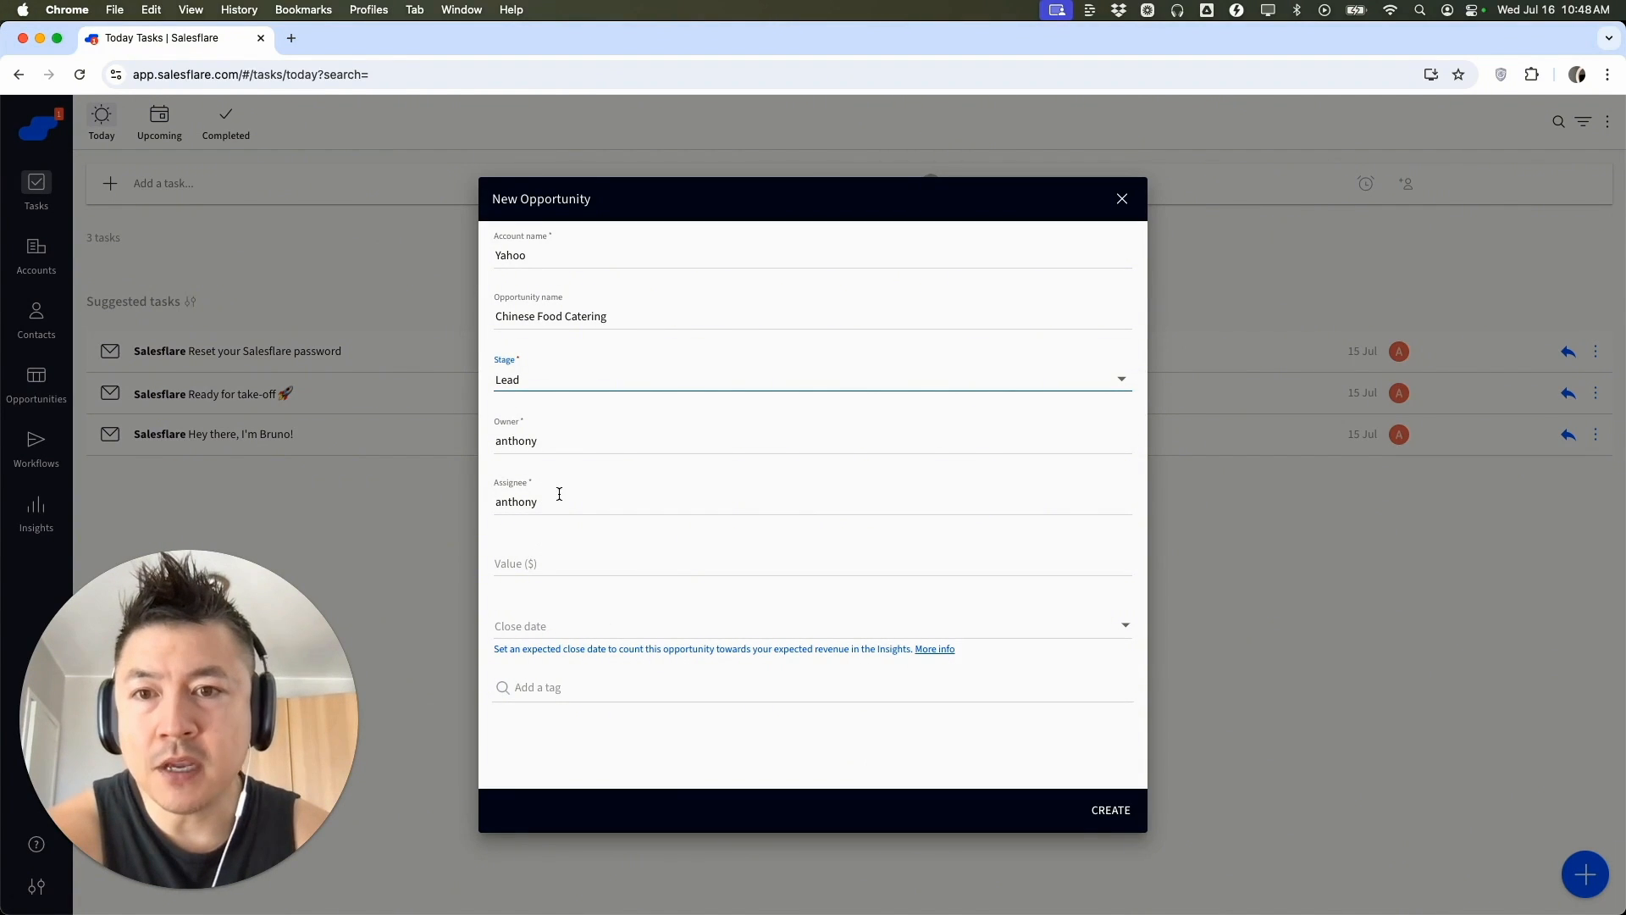
click(557, 556)
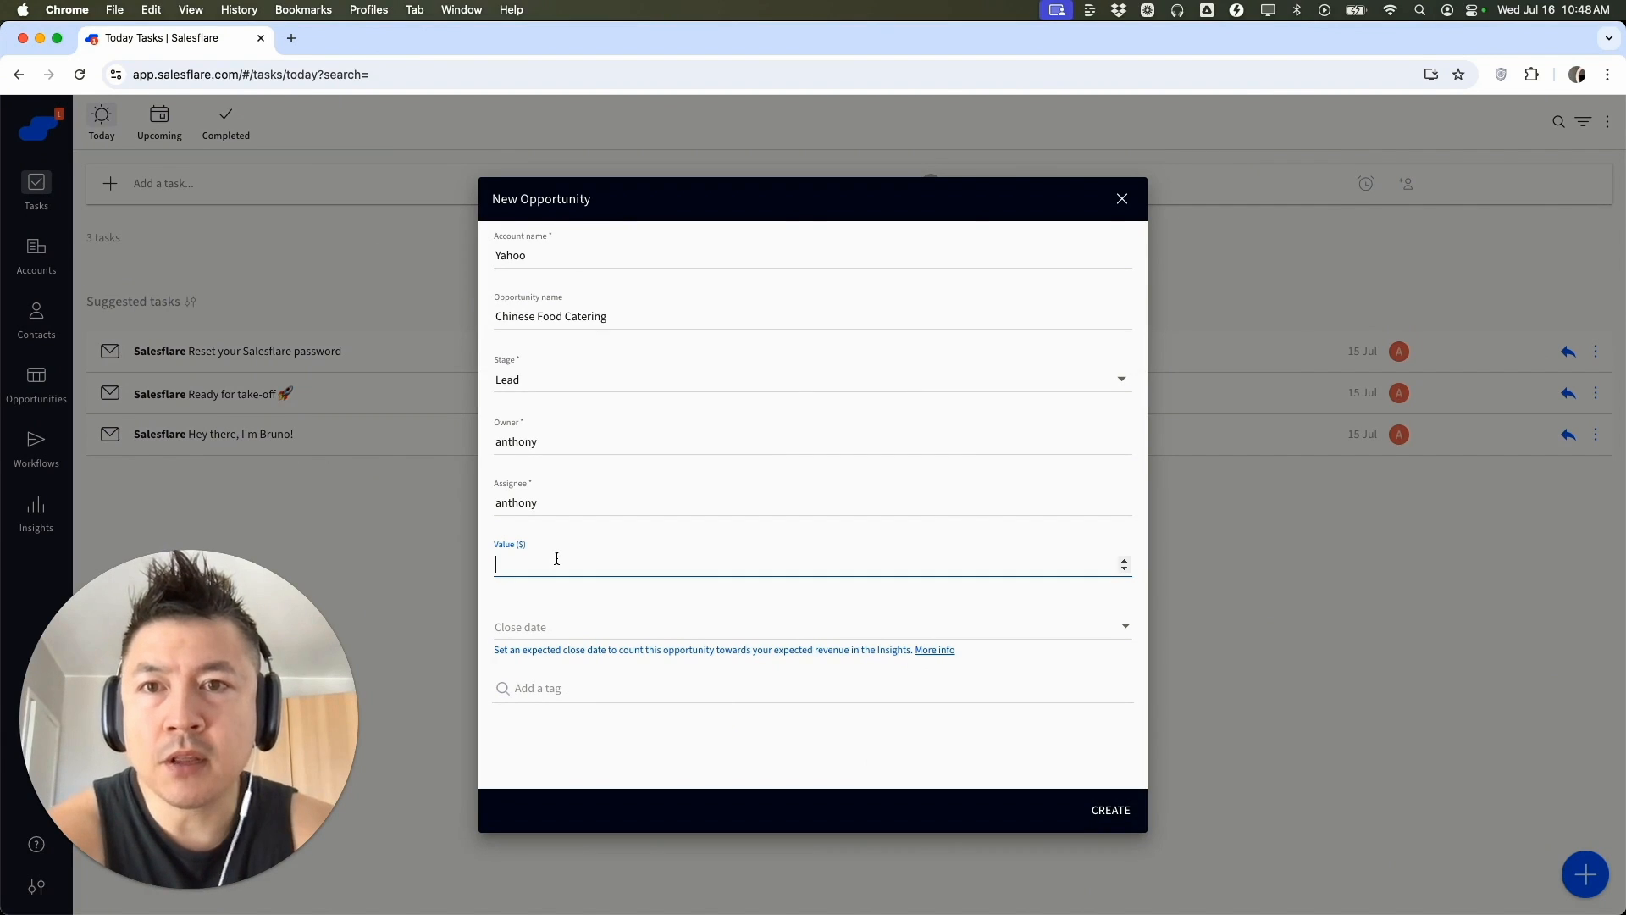
text(50000)
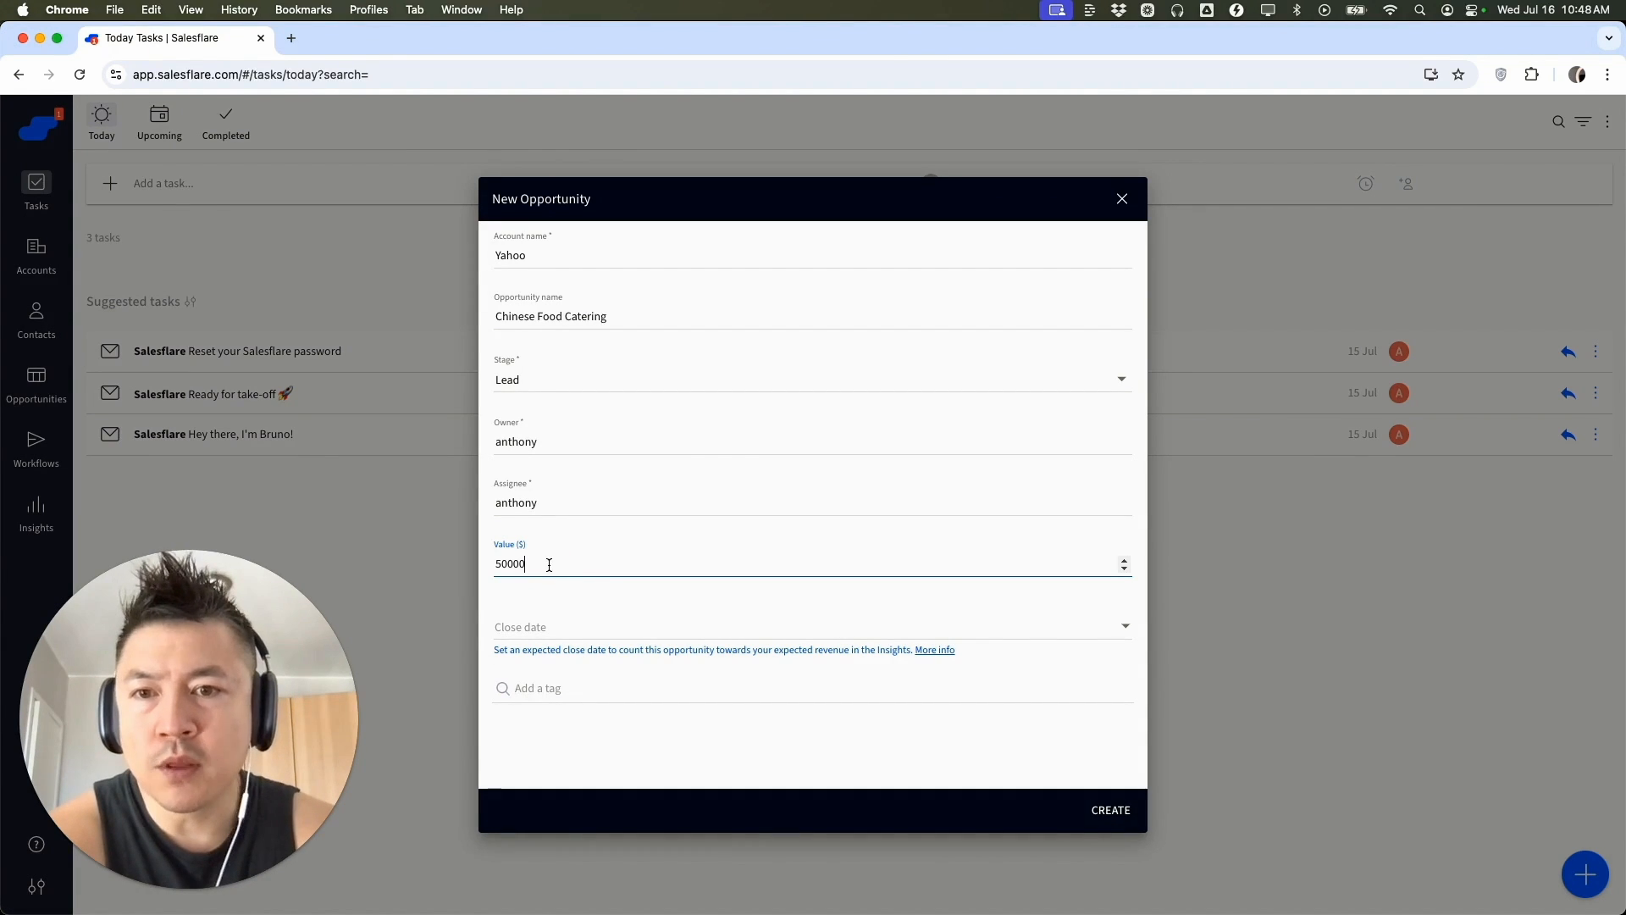
Set the opportunity's expected close date to August 18, 2025
click(534, 631)
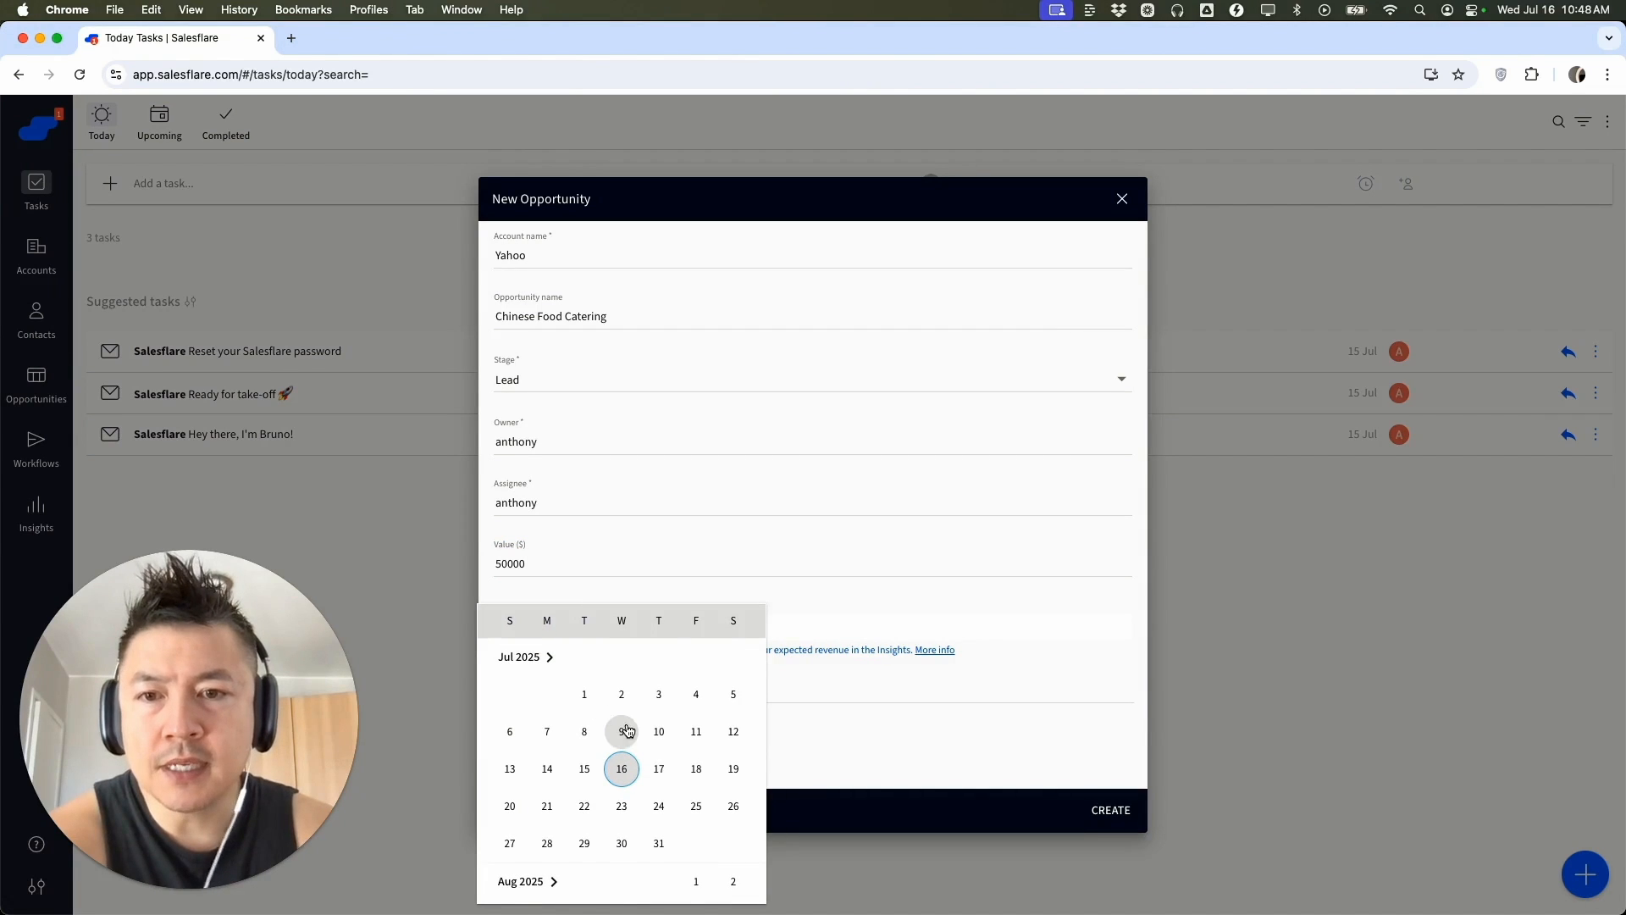
scroll(627, 731, down, 1)
scroll(628, 731, up, 1)
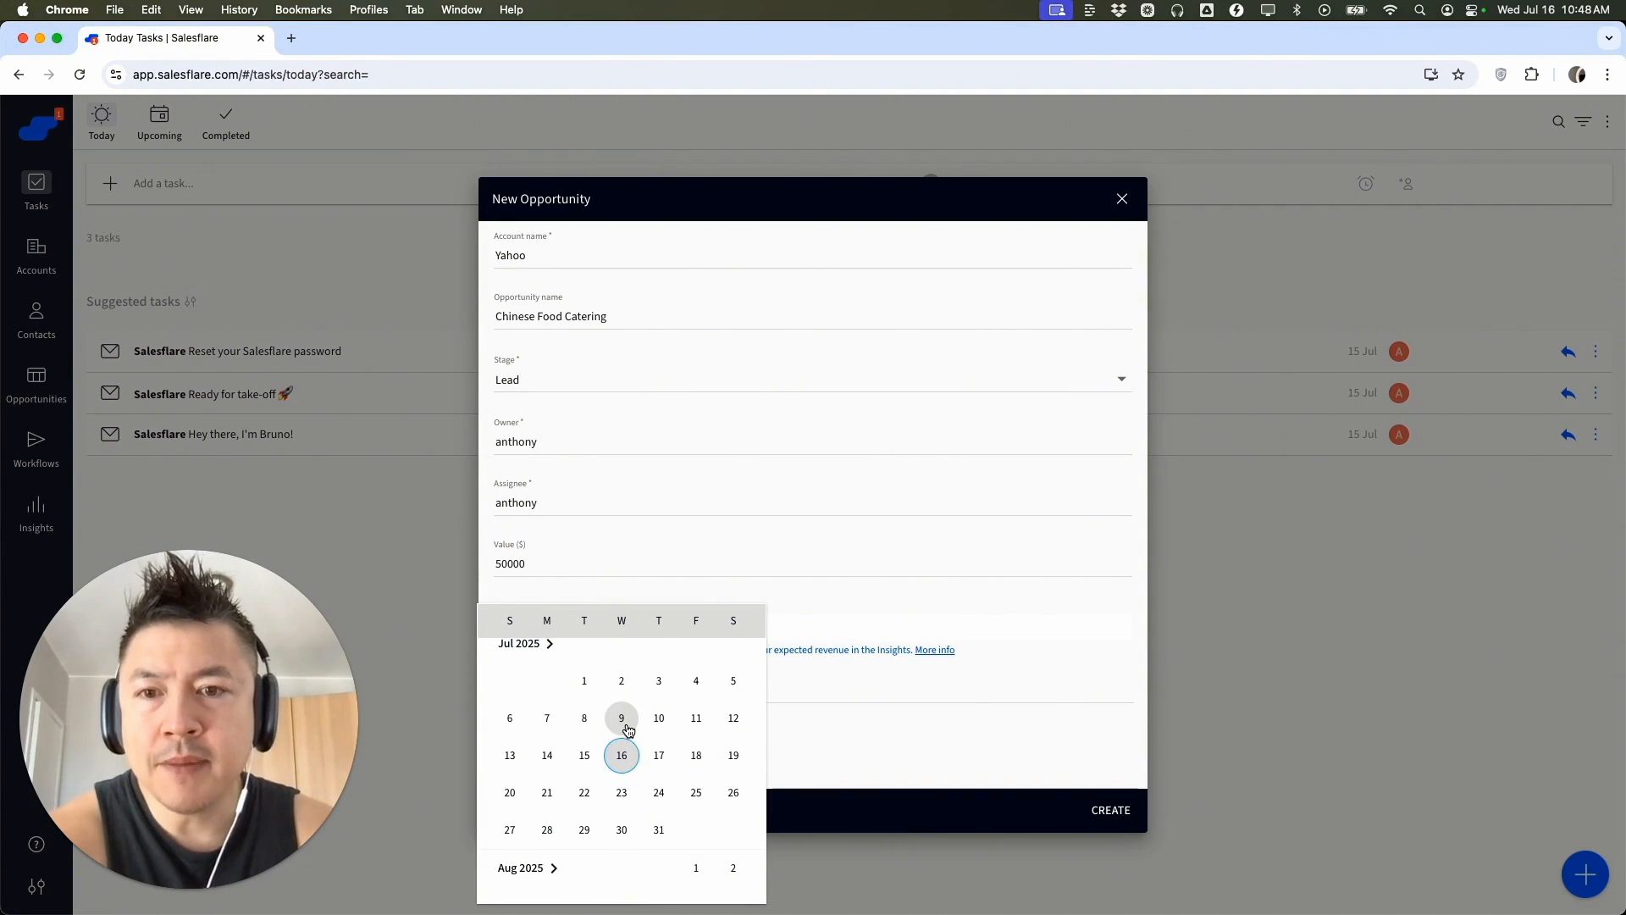
scroll(625, 763, down, 1)
scroll(627, 767, up, 1)
scroll(629, 770, down, 2)
scroll(630, 770, down, 2)
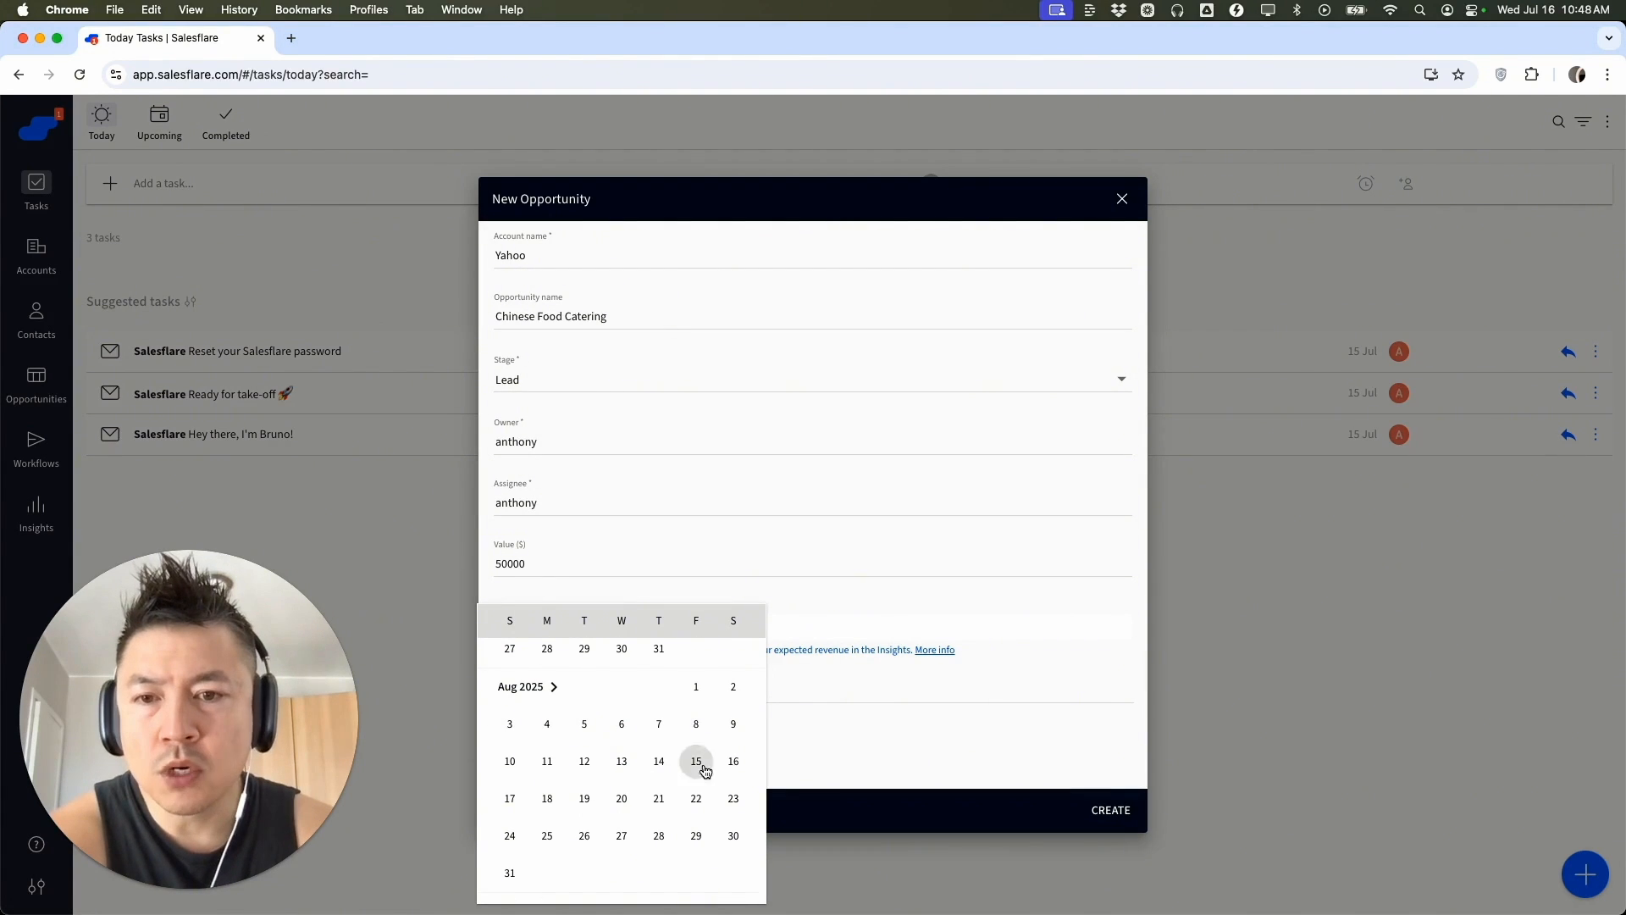
click(546, 798)
Add the tag "Catering" to the opportunity and create it
click(561, 688)
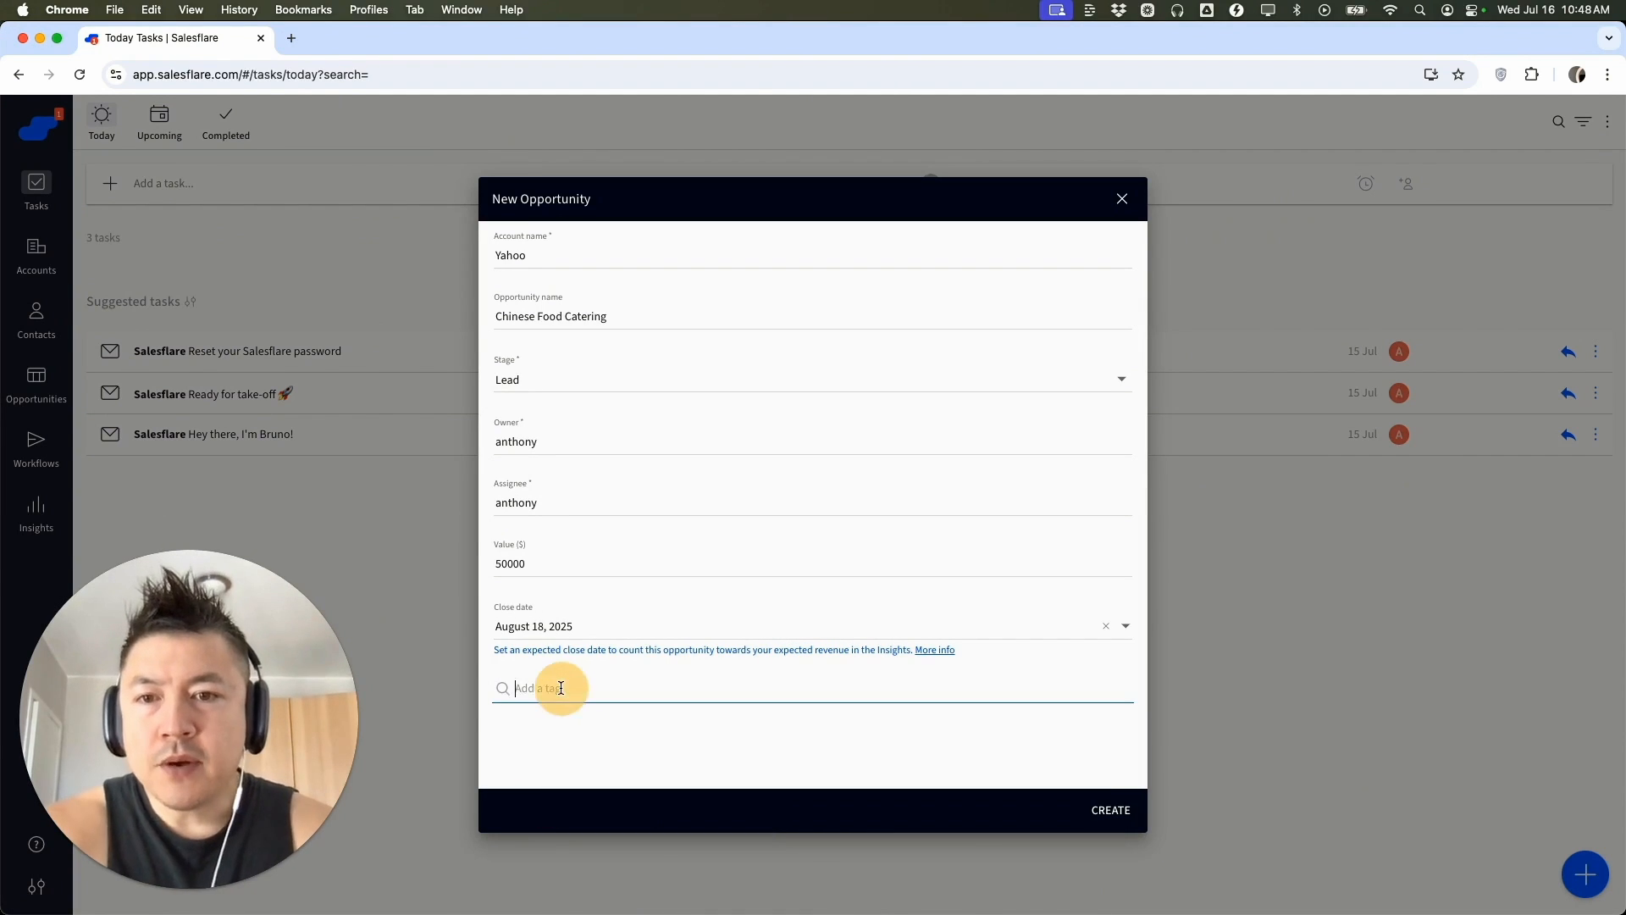
text(Catering)
click(544, 722)
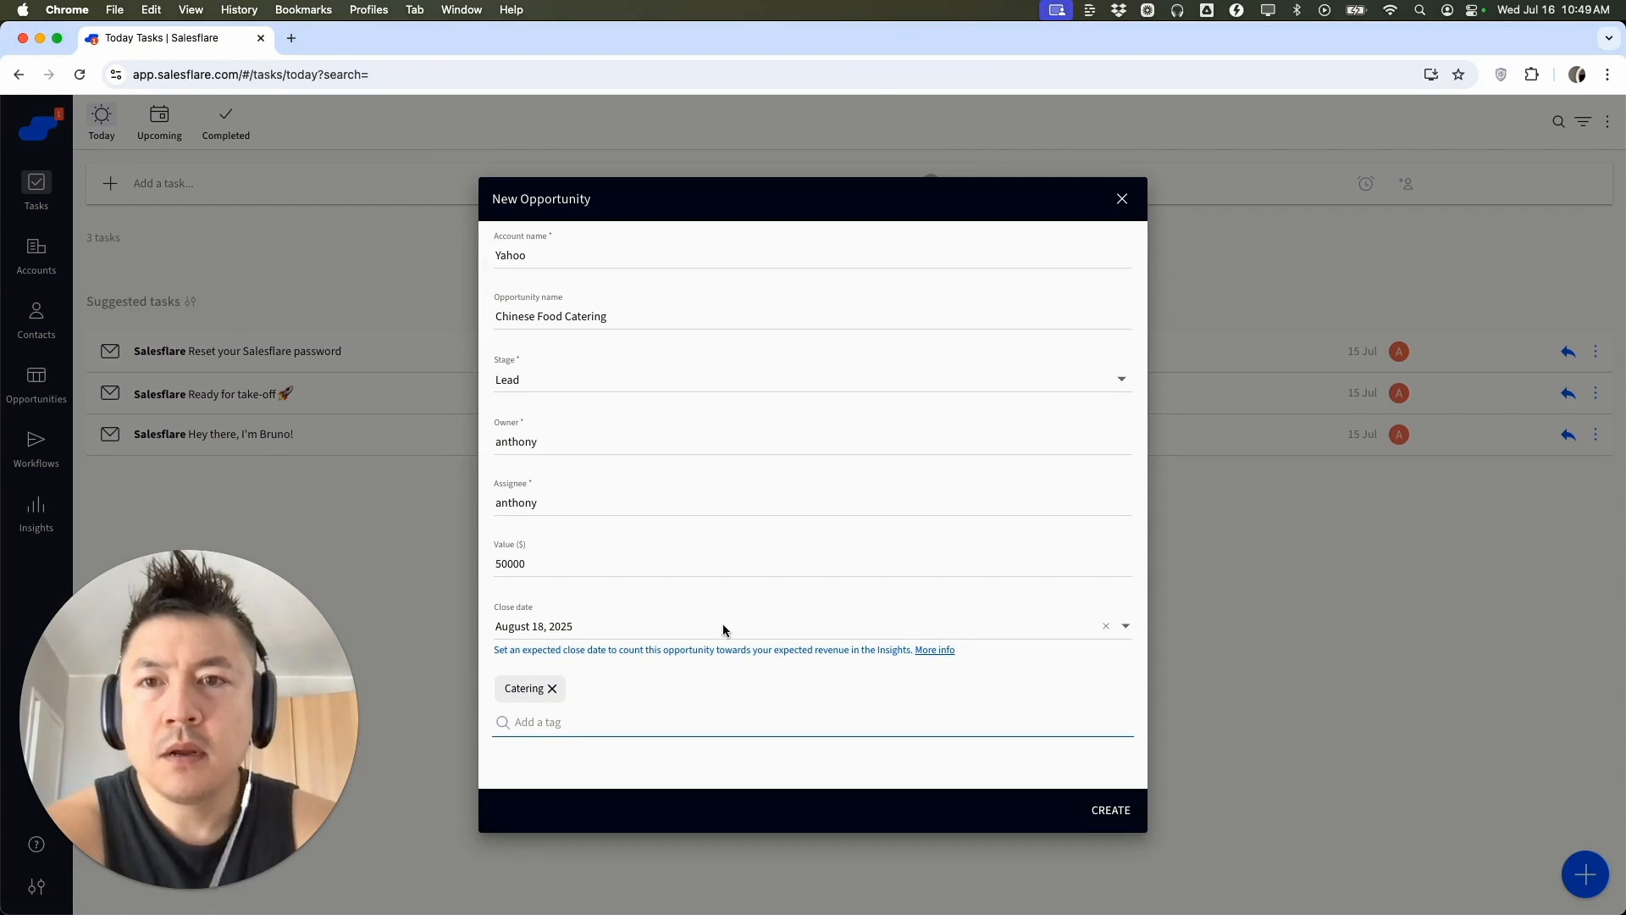
click(1117, 812)
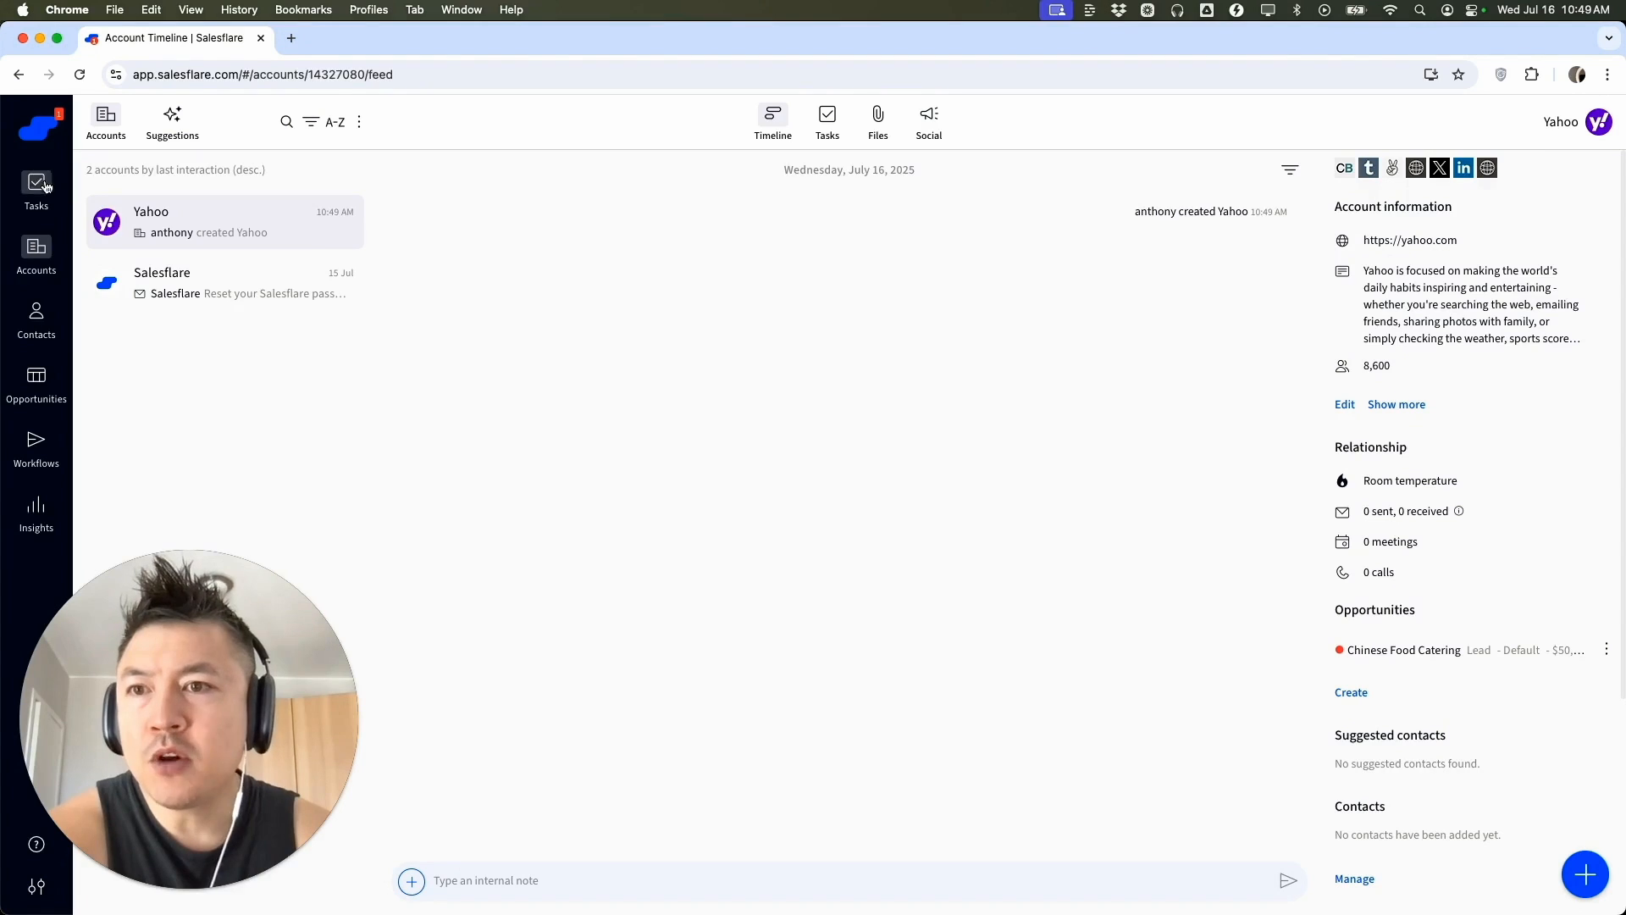
Move the Yahoo Chinese Food Catering opportunity to the Proposal made stage of the opportunities pipeline
click(49, 389)
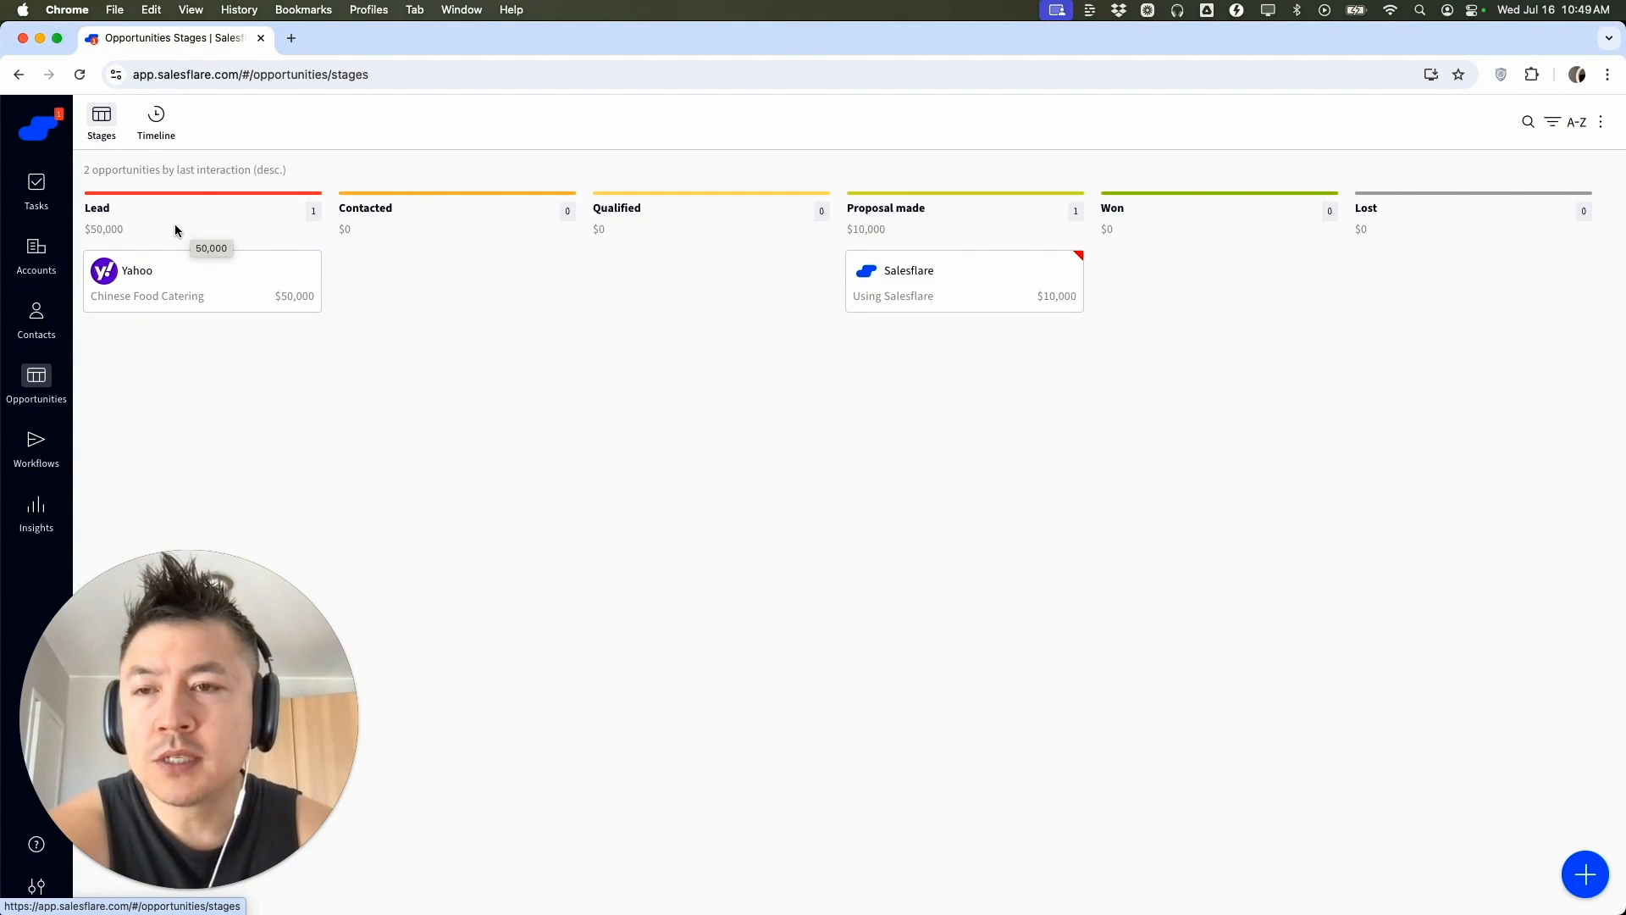
drag(140, 275, 897, 381)
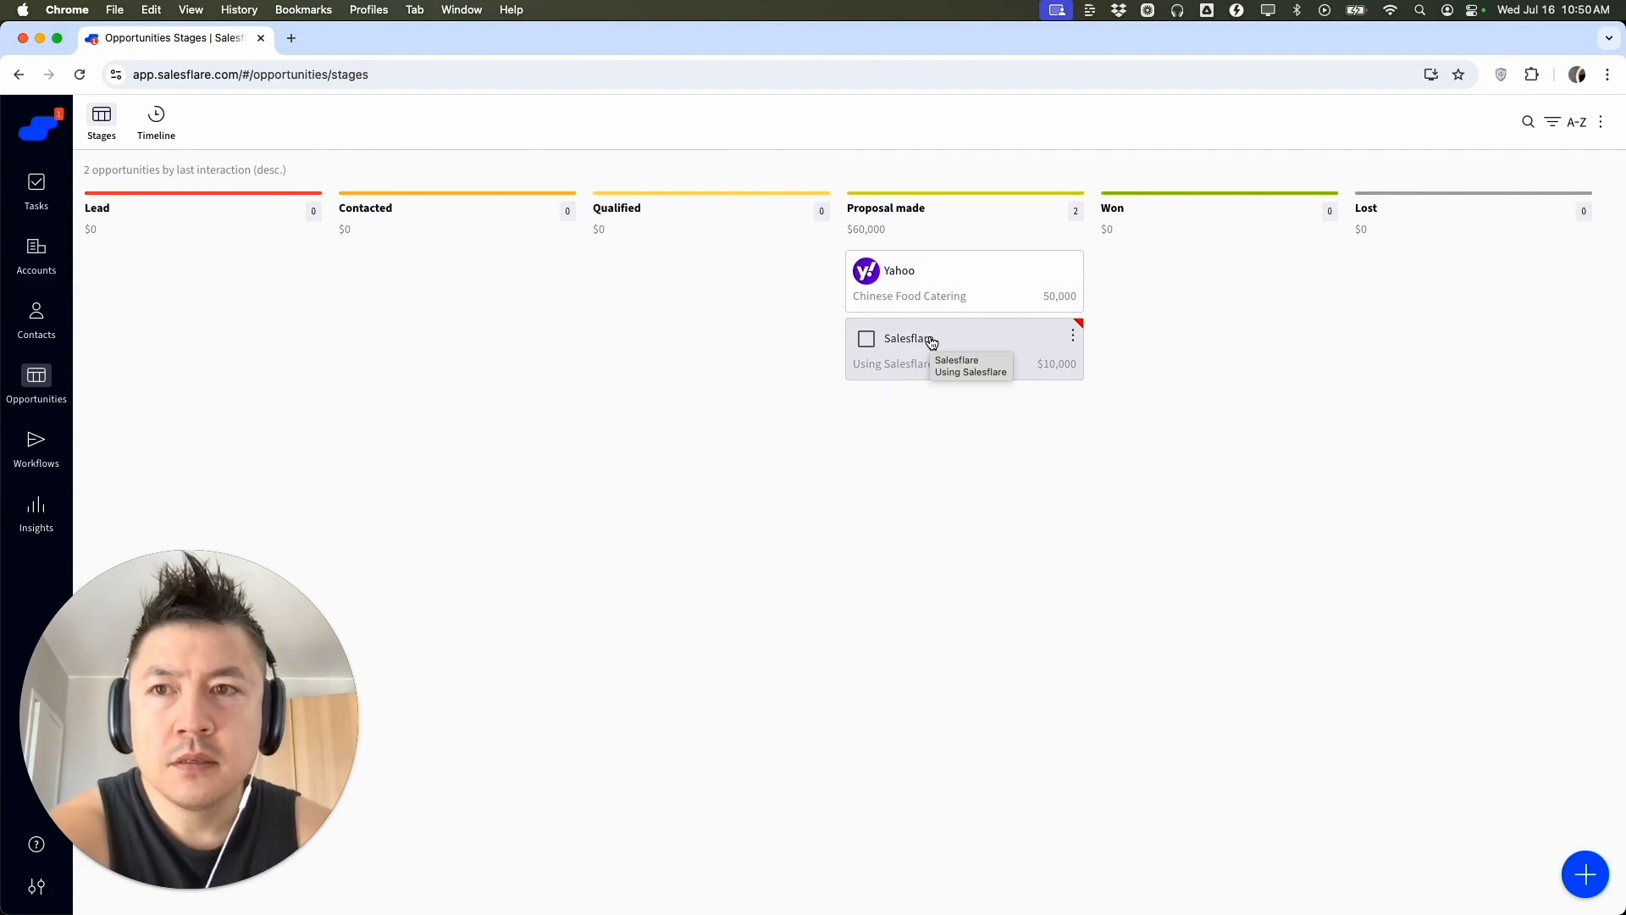